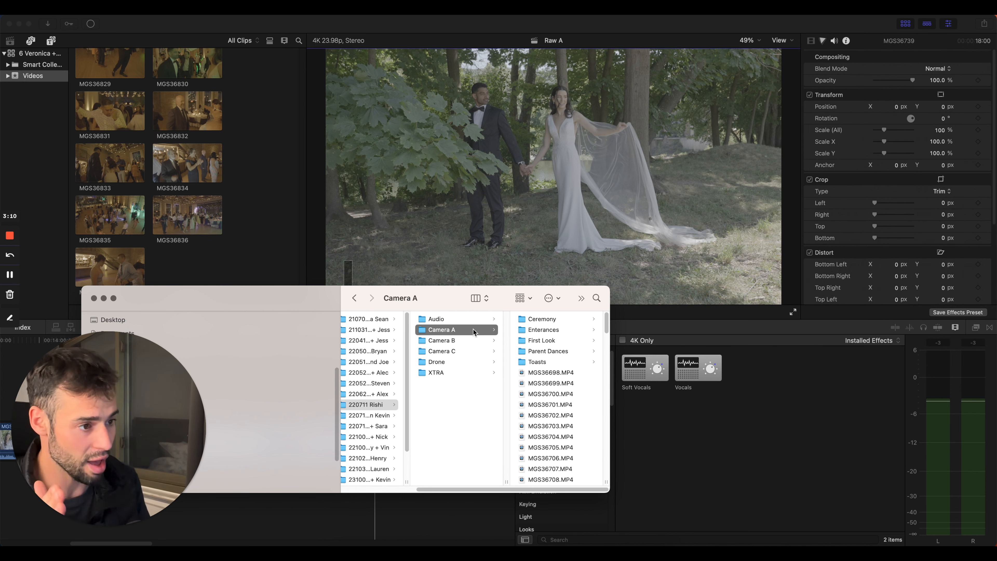
Step: Review the Ceremony, Enterances, First Look, Parent Dances and Toasts subfolders of the Camera A footage folder
click(529, 320)
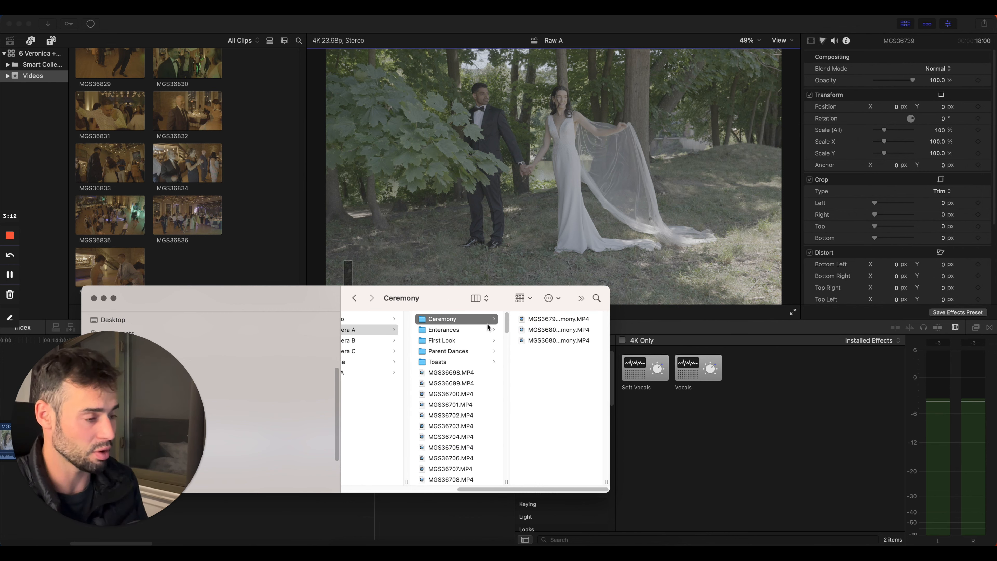
click(457, 331)
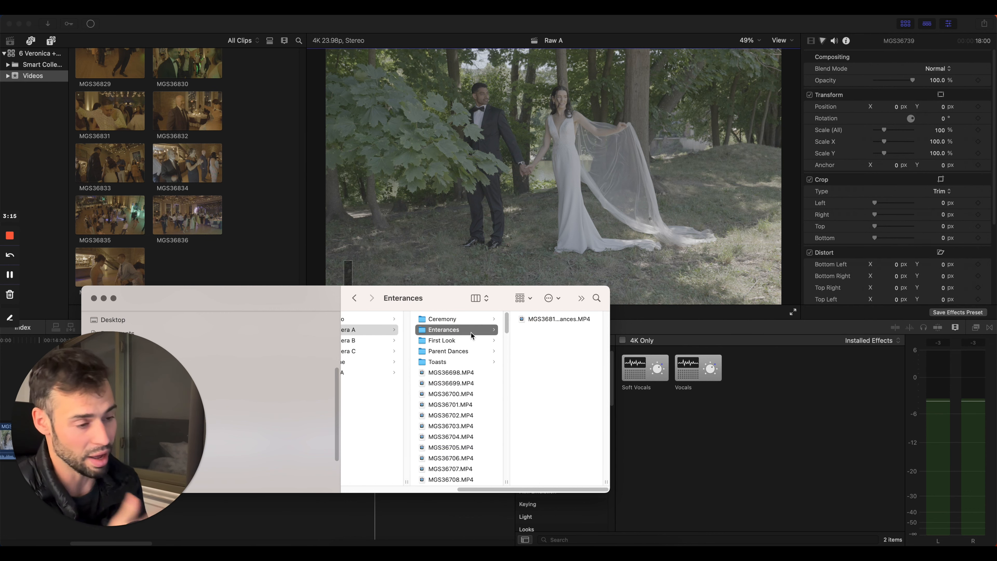
scroll(474, 339, left, 3)
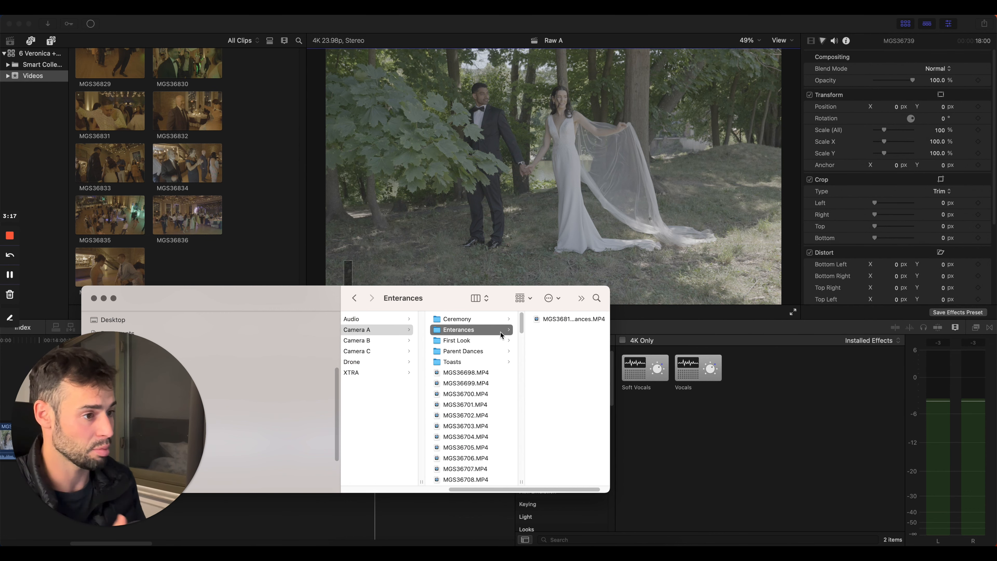
click(475, 340)
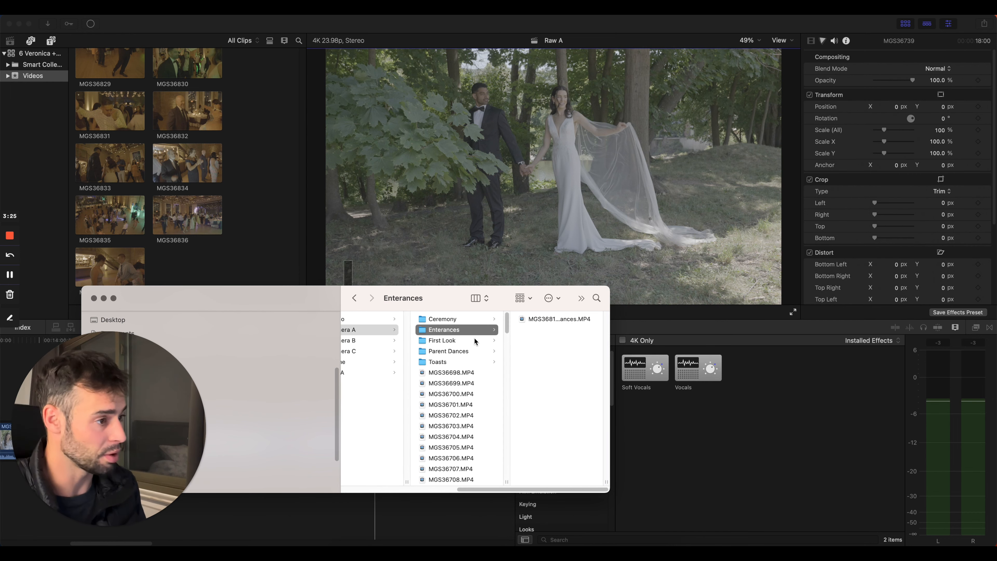
click(453, 351)
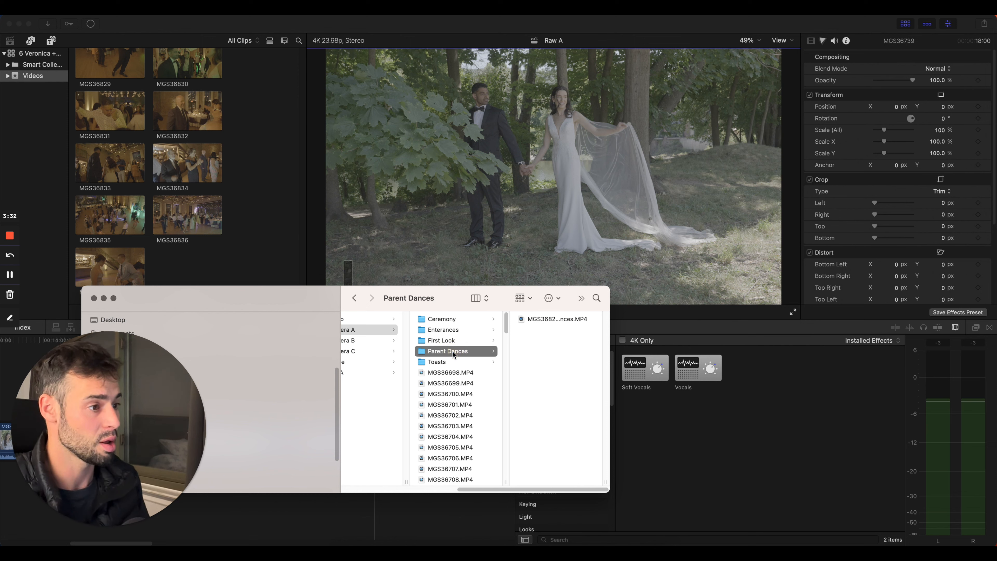
click(457, 360)
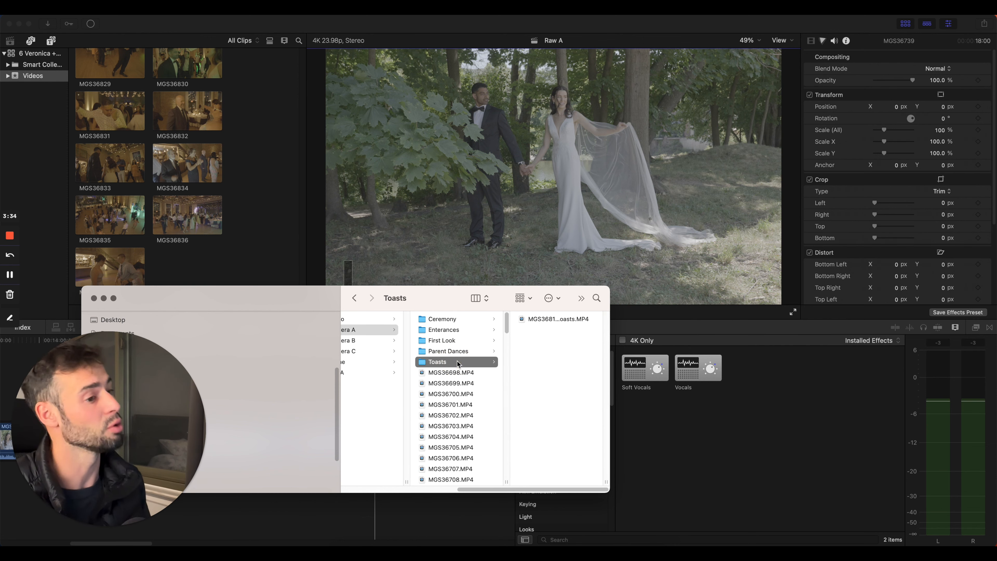
Step: Review the Ceremony, Enterances and First Look subfolders of the Camera B footage folder
scroll(457, 361, left, 3)
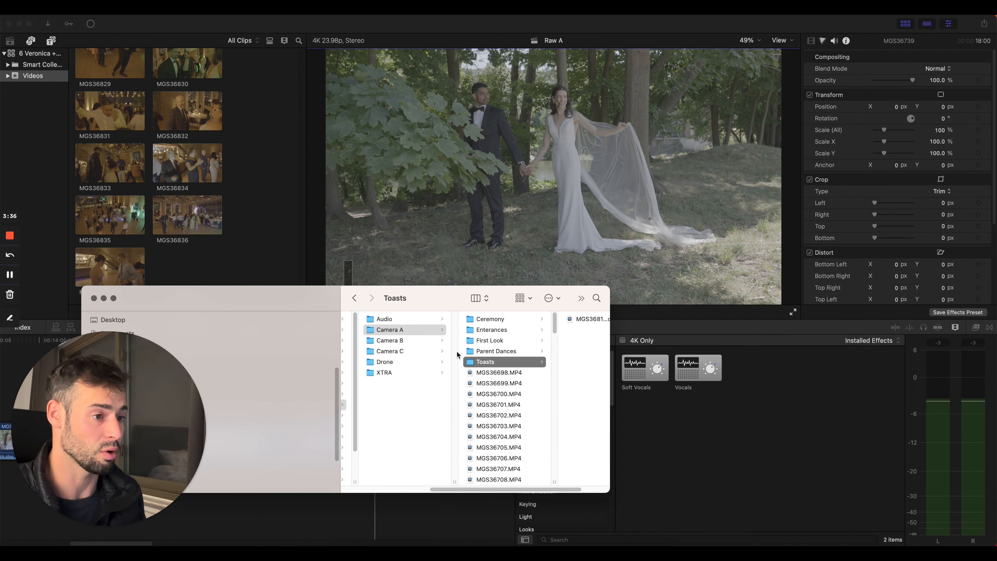
click(405, 341)
click(490, 318)
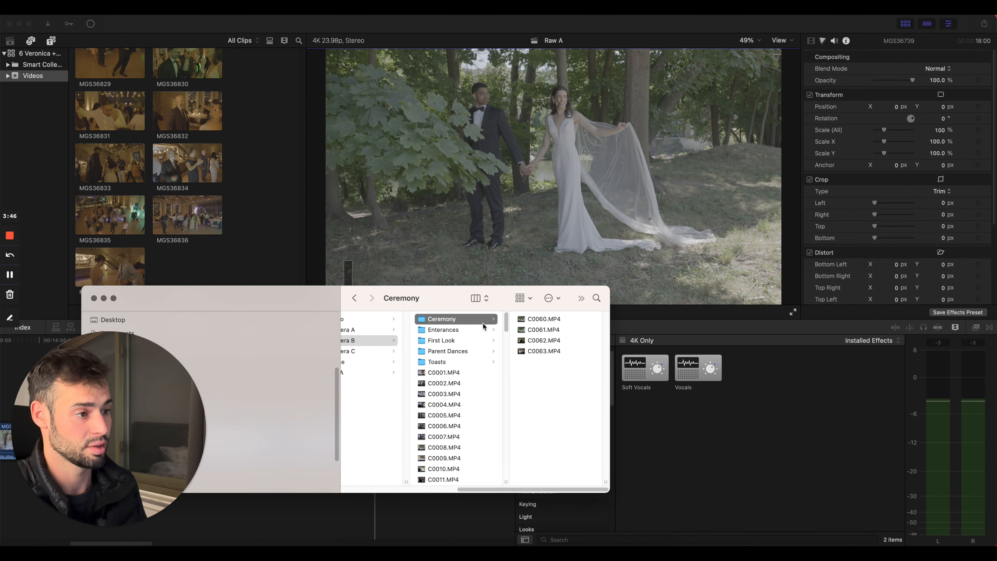
scroll(471, 329, left, 3)
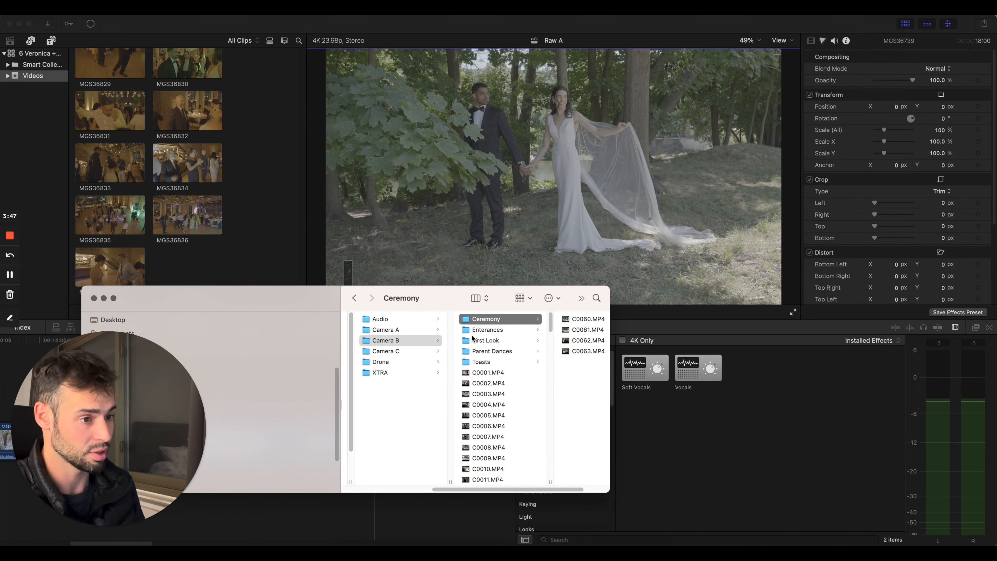
click(506, 330)
scroll(431, 342, left, 3)
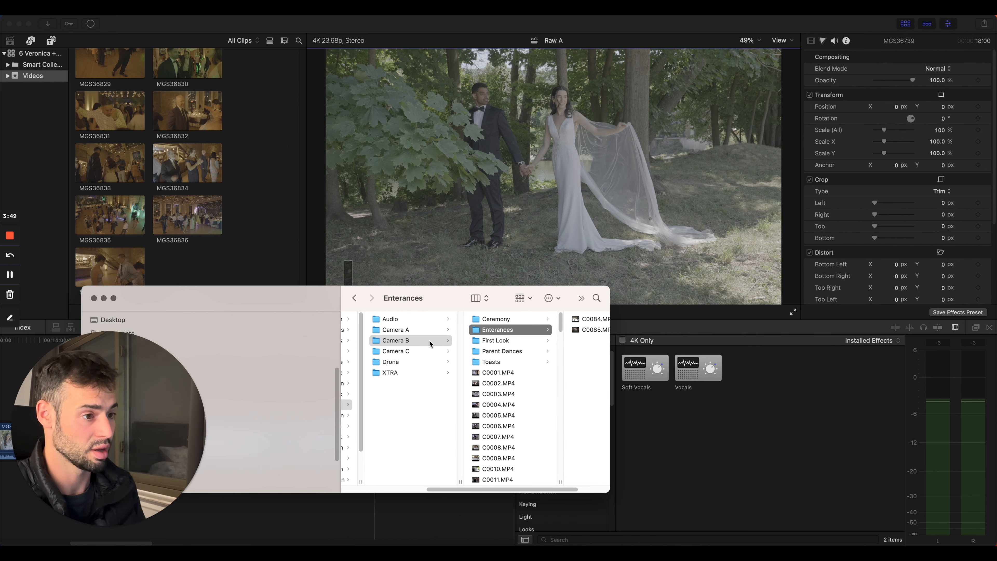
click(495, 340)
Step: Check the contents of the Ceremony subfolder in the Camera C footage folder
scroll(433, 353, left, 3)
click(433, 354)
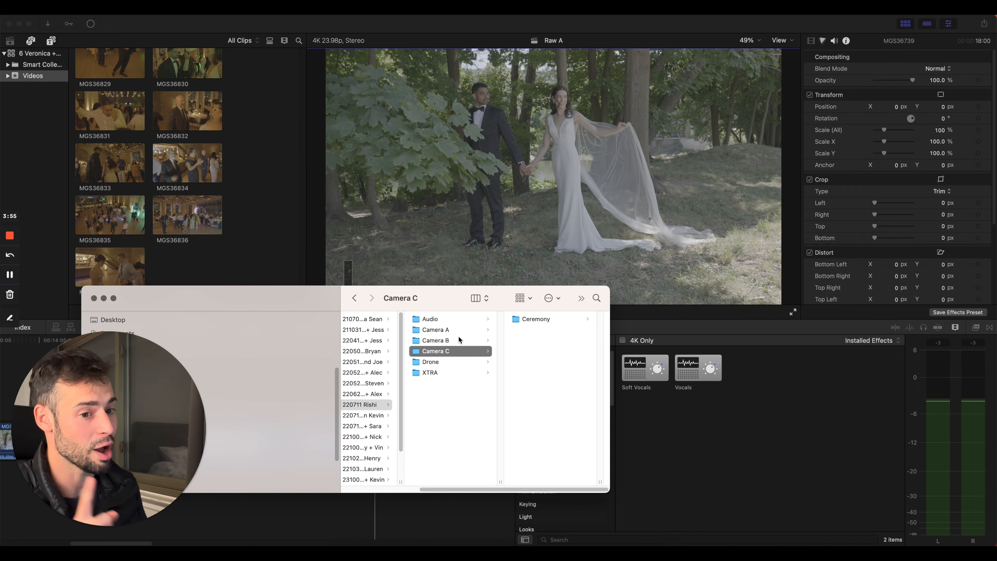
click(511, 320)
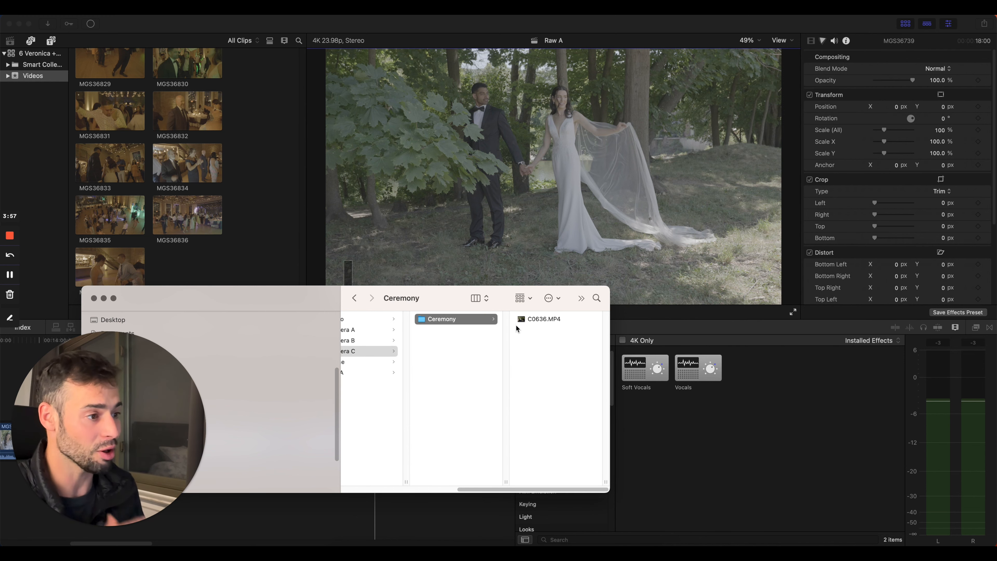
scroll(453, 332, left, 3)
scroll(454, 336, right, 3)
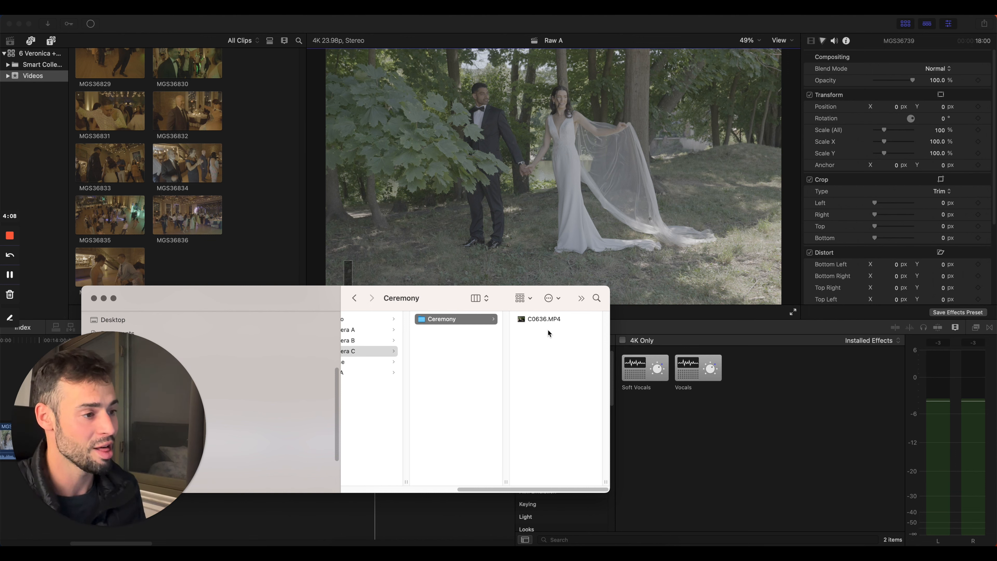
Step: Examine the recordings in the Ceremony and Toasts subfolders of the Audio folder
scroll(508, 336, left, 3)
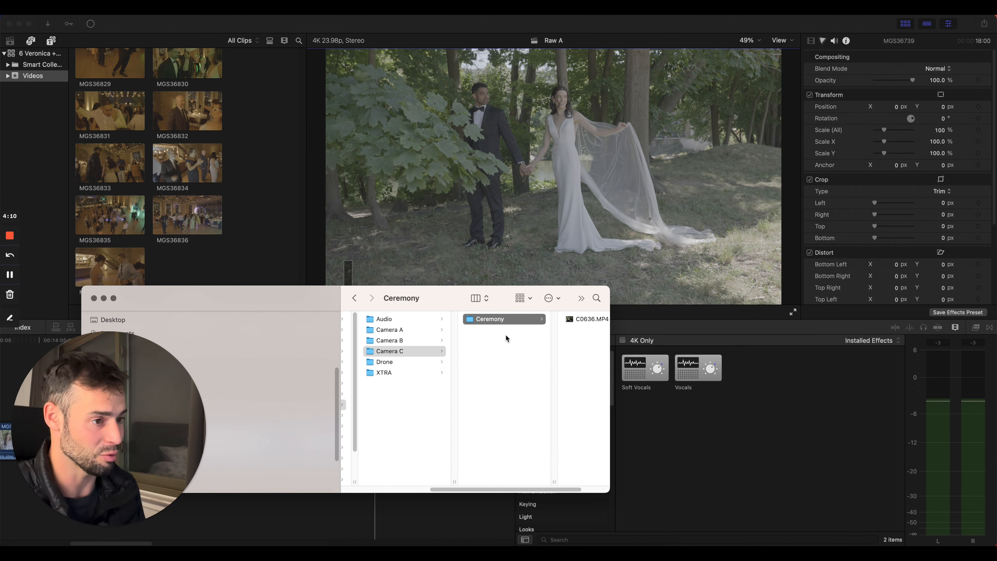
key(Left)
key(Up)
key(Up)
key(Up)
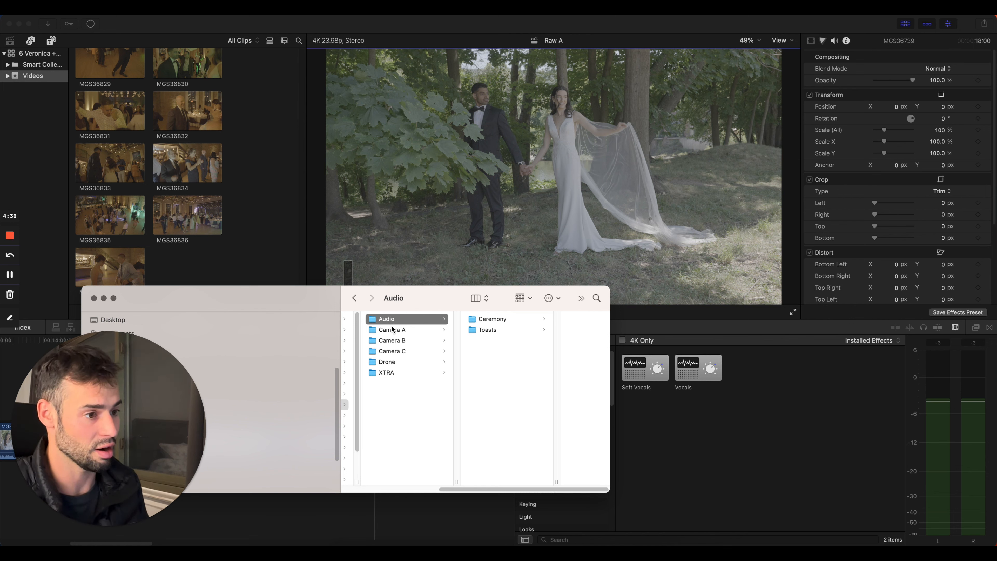
click(485, 320)
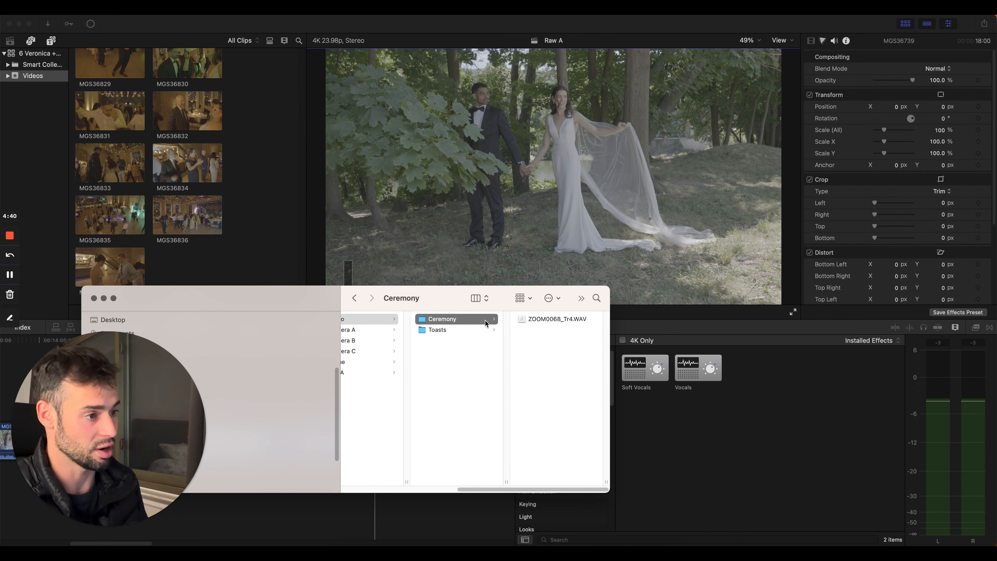
click(451, 331)
click(453, 323)
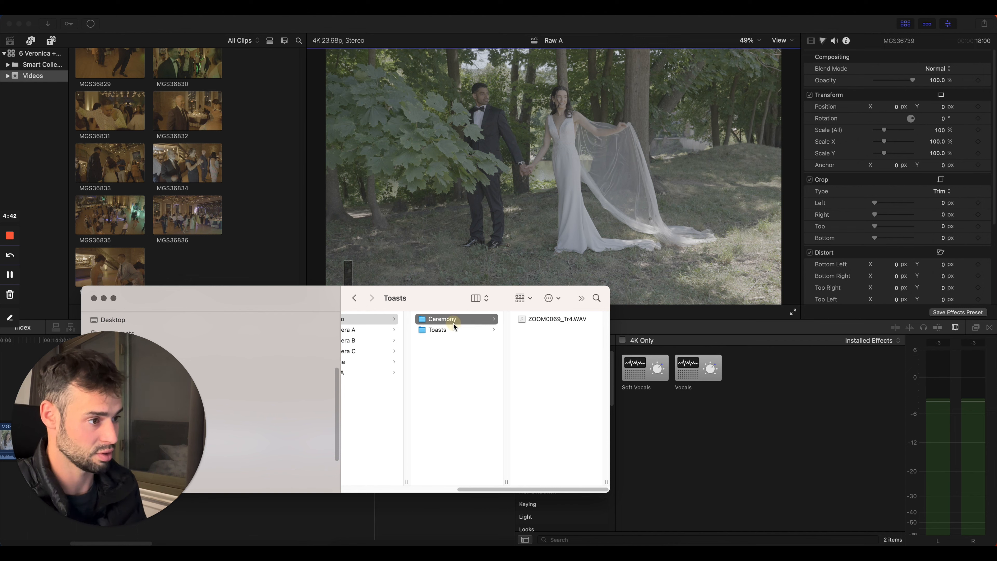
click(452, 330)
click(454, 319)
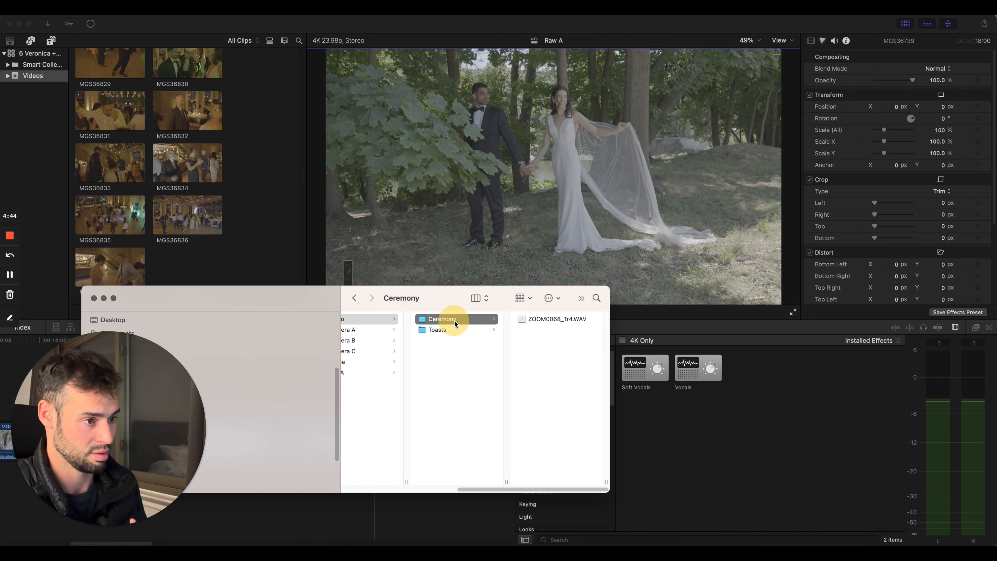
click(550, 320)
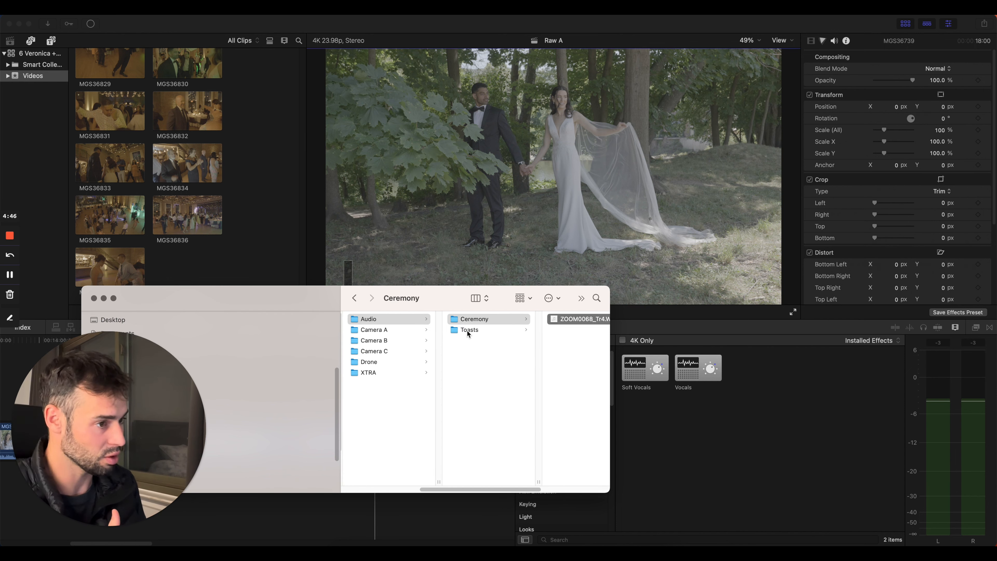
click(464, 330)
Step: Import the Audio, Camera A, Camera B, Camera C, Drone and XTRA folders into the Videos event of the Final Cut Pro library
scroll(463, 330, left, 3)
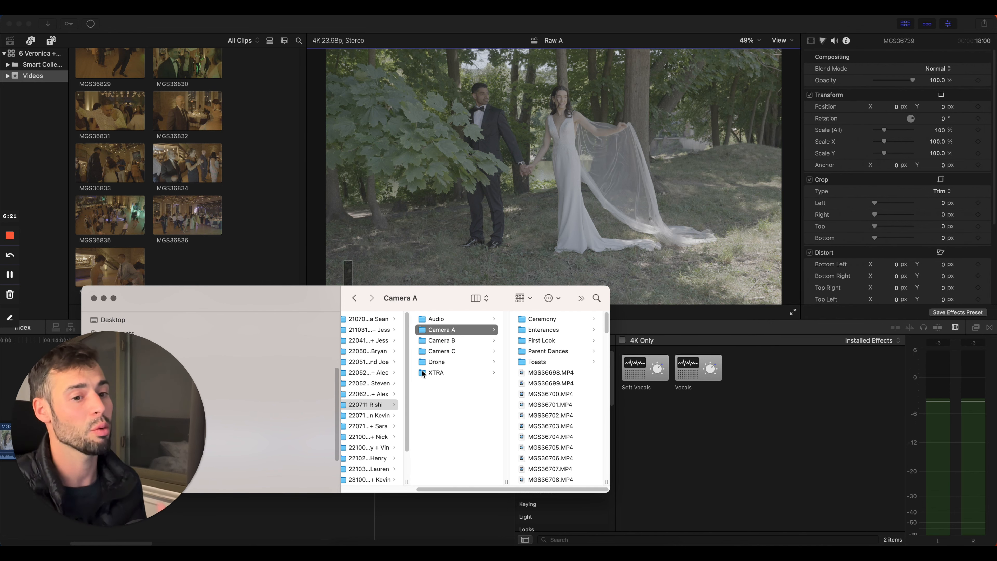
key(super+a)
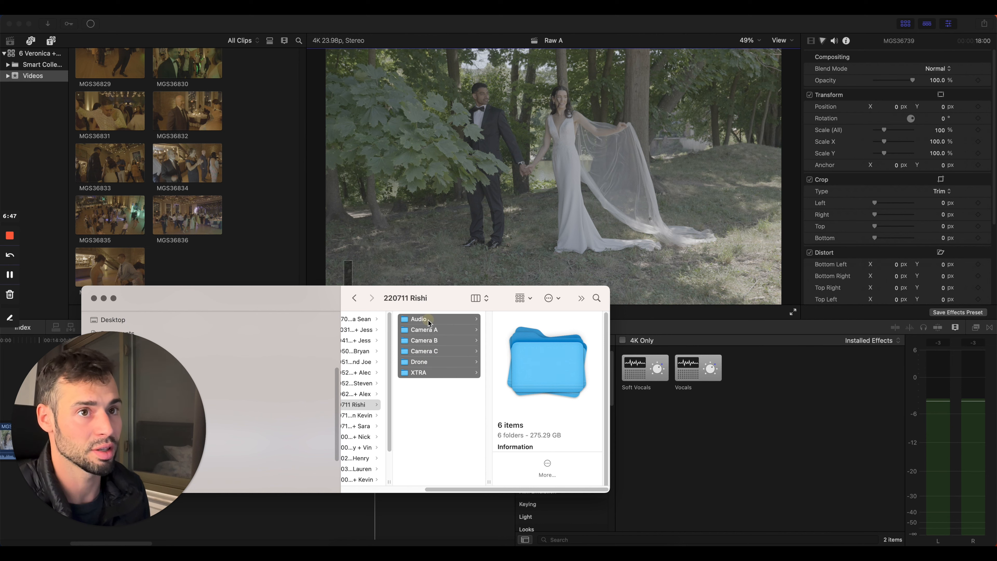
drag(427, 319, 37, 76)
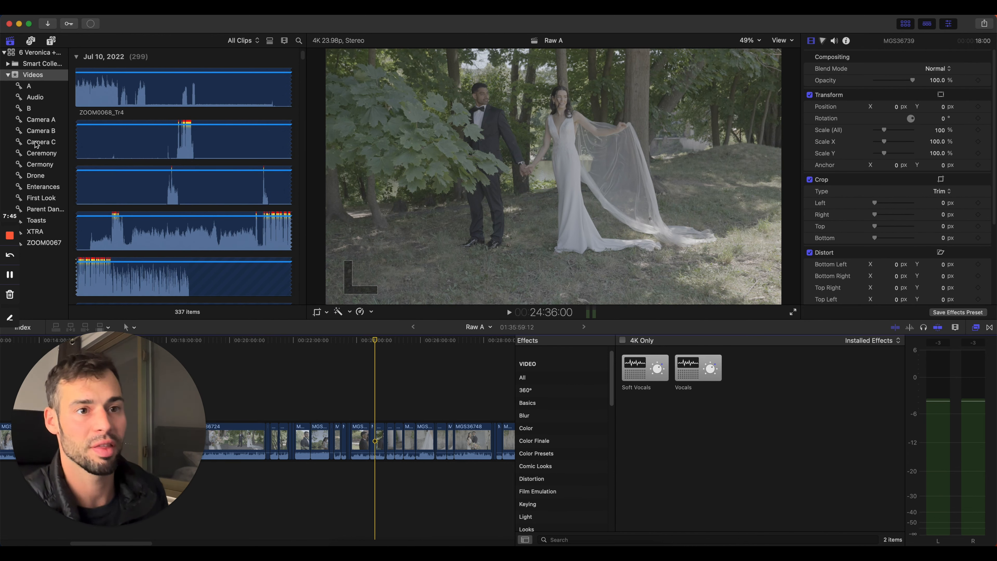
Step: View the clips in the Camera B and Camera C keyword collections of the Videos event
click(39, 131)
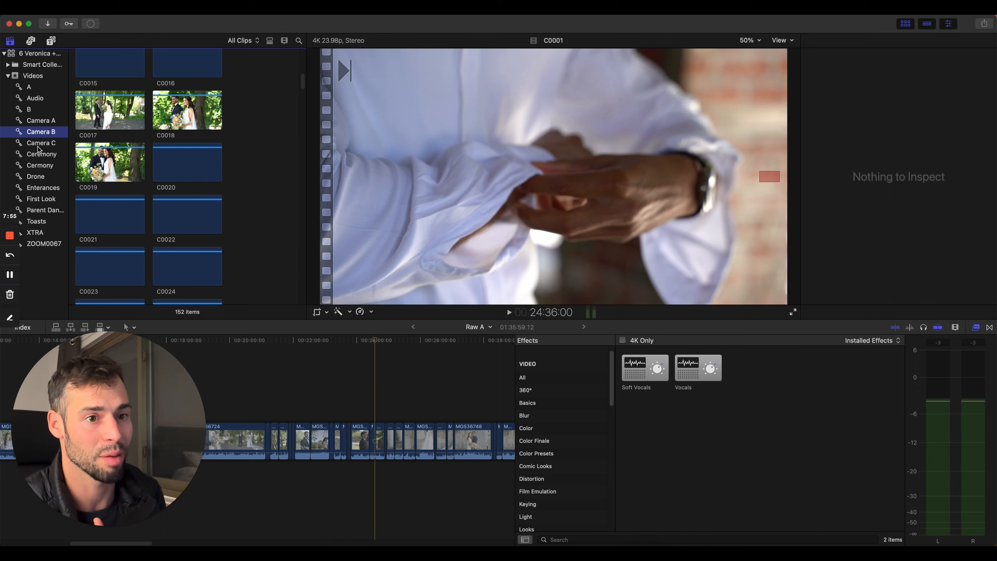
click(40, 143)
scroll(42, 153, down, 1)
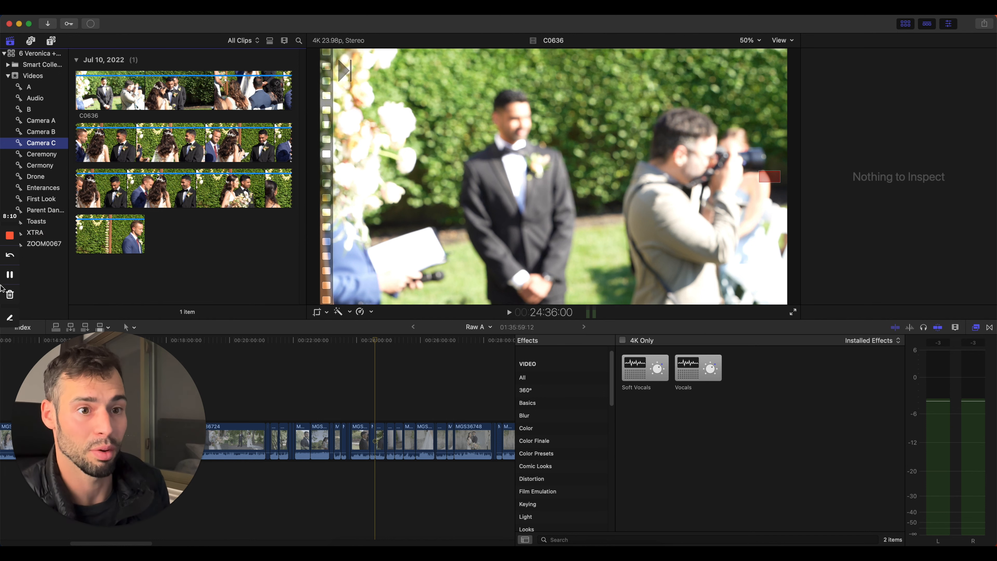
Step: Examine the audio recording and the camera clips grouped in the Toasts keyword collection
click(39, 222)
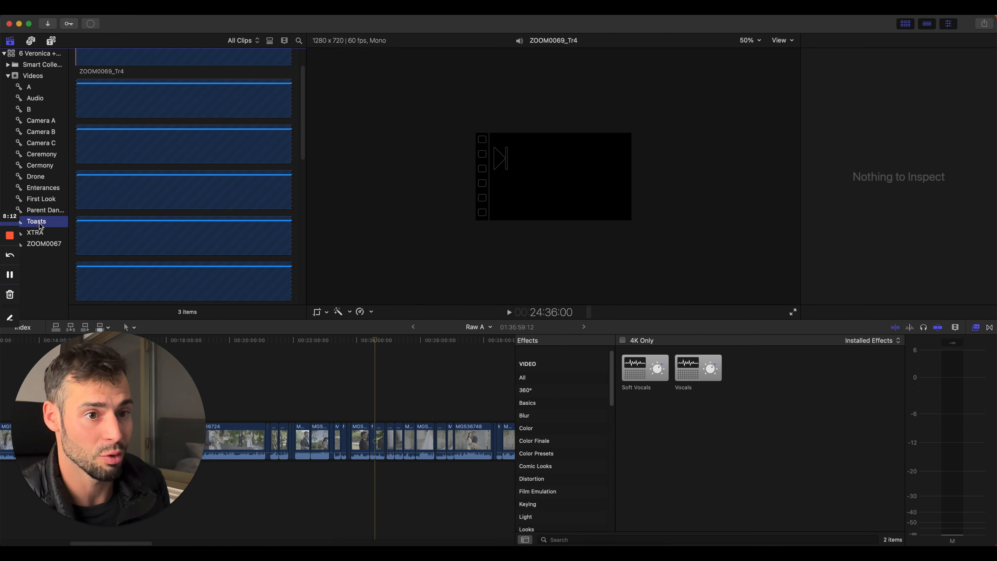
scroll(160, 196, down, 2)
scroll(158, 198, up, 3)
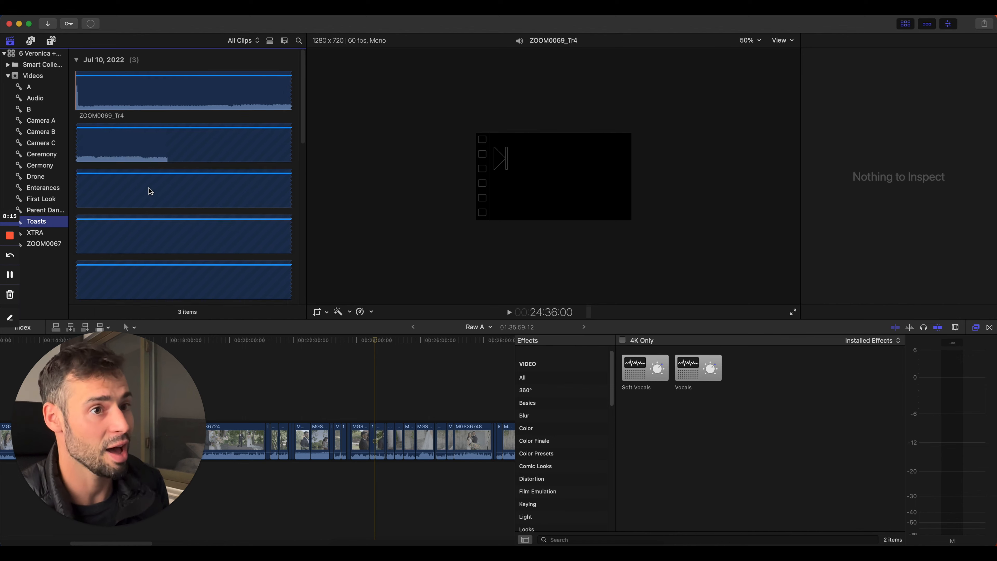
click(125, 98)
click(149, 173)
scroll(176, 157, down, 5)
click(192, 133)
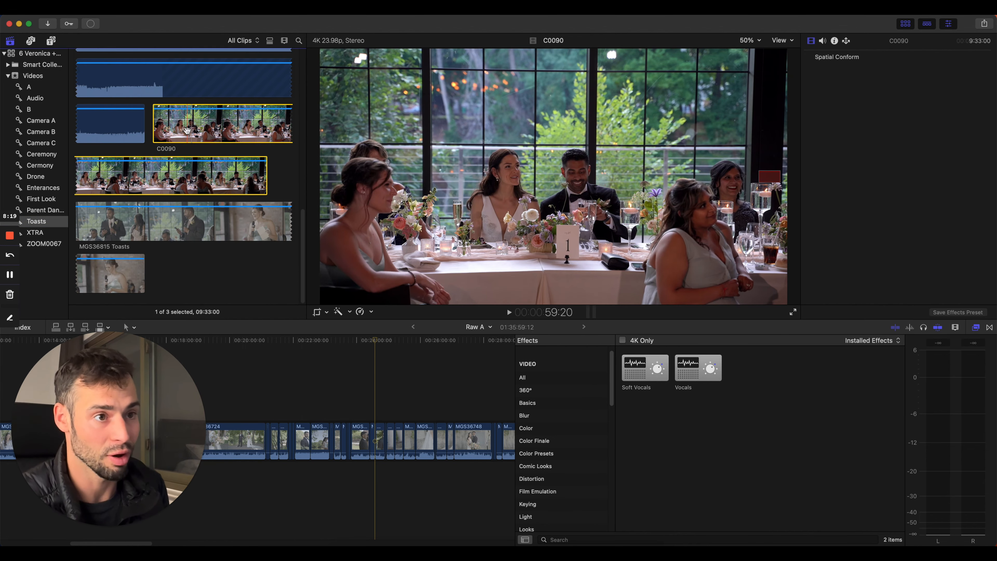
click(179, 218)
scroll(113, 222, up, 5)
click(43, 210)
click(36, 221)
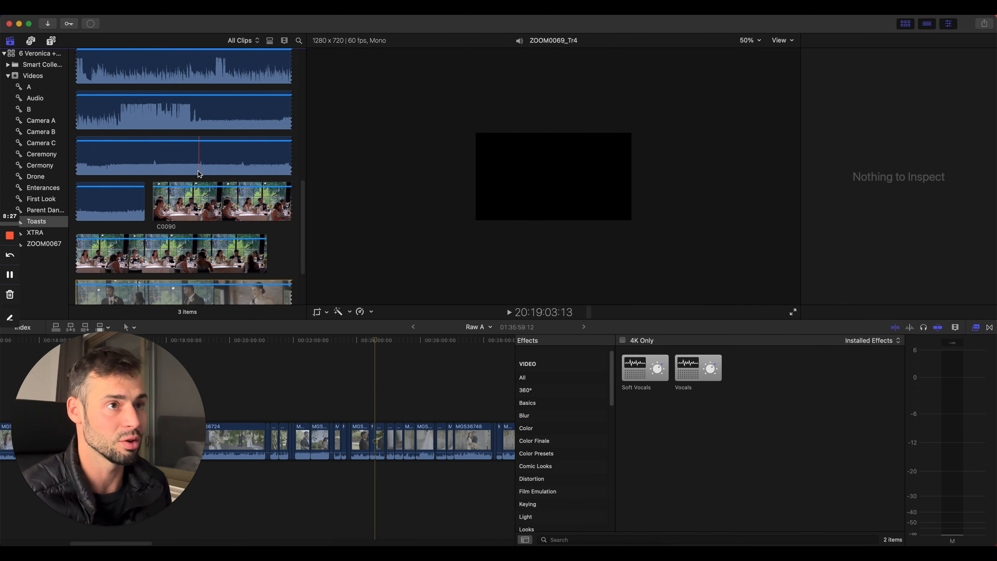
Step: Synchronize all clips in the Toasts keyword collection by audio into a 4K 3840x2160, 23.98p clip named Toasts Sync
click(107, 7)
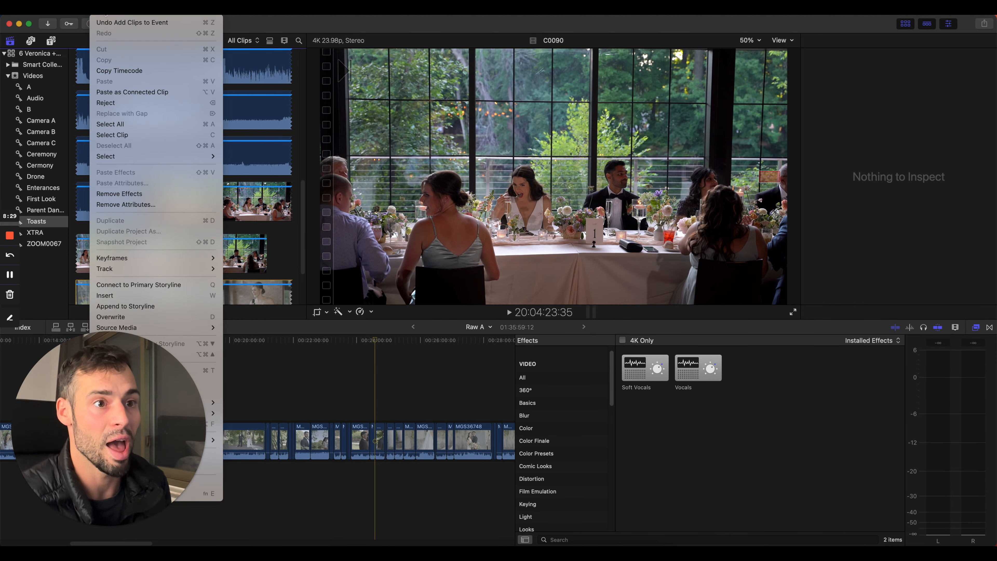
click(133, 125)
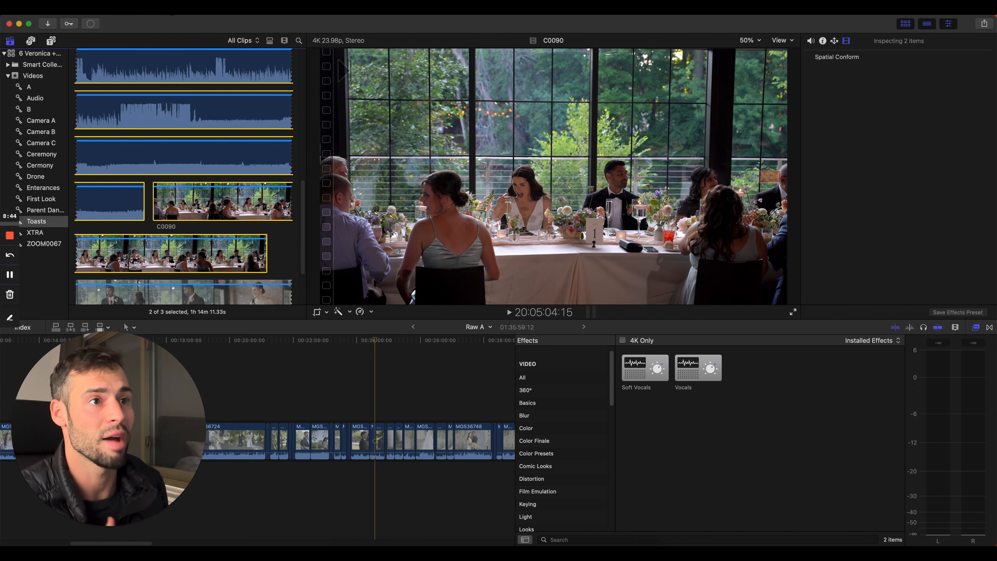
click(171, 8)
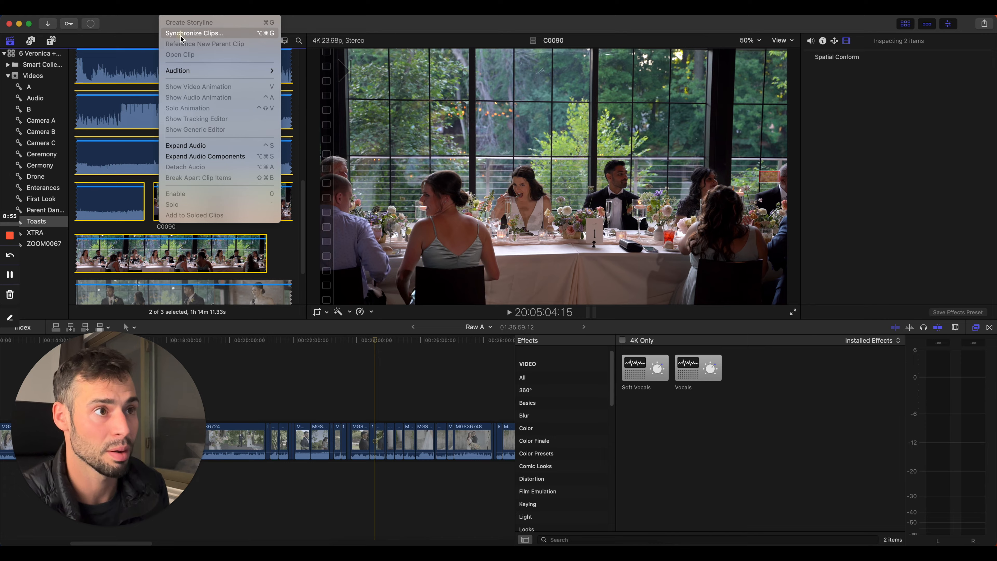
click(180, 36)
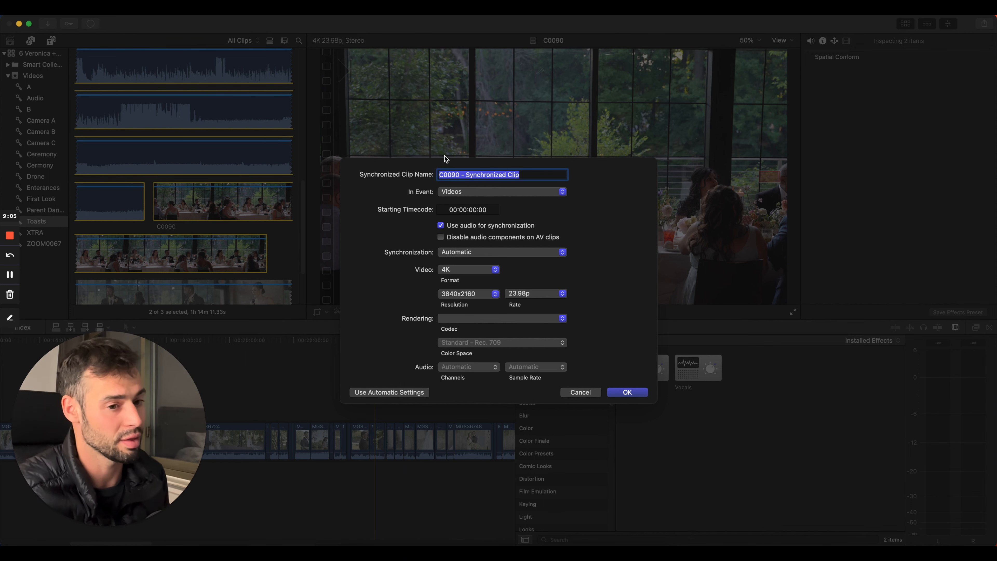
text(Toasts Sync)
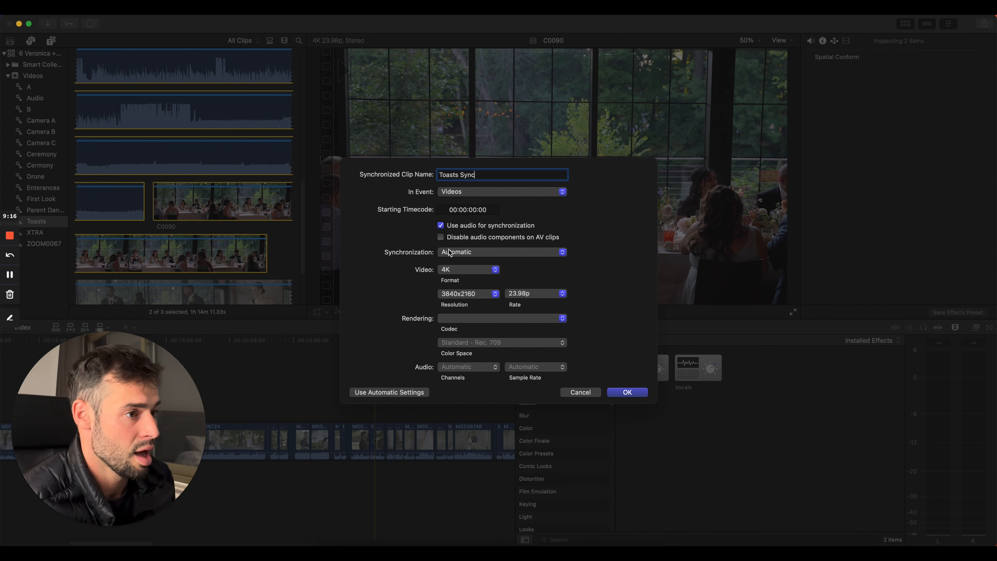
click(476, 255)
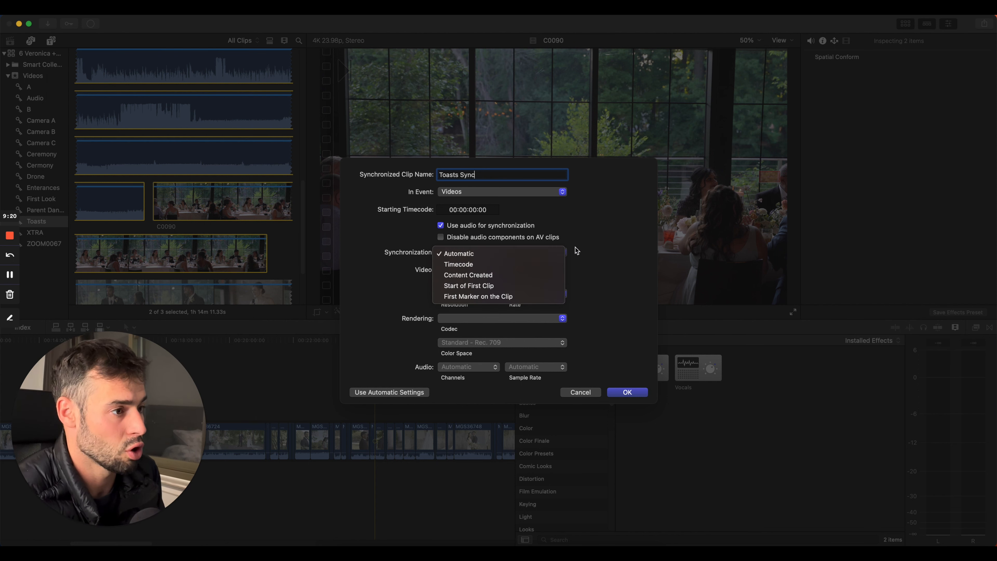
click(583, 250)
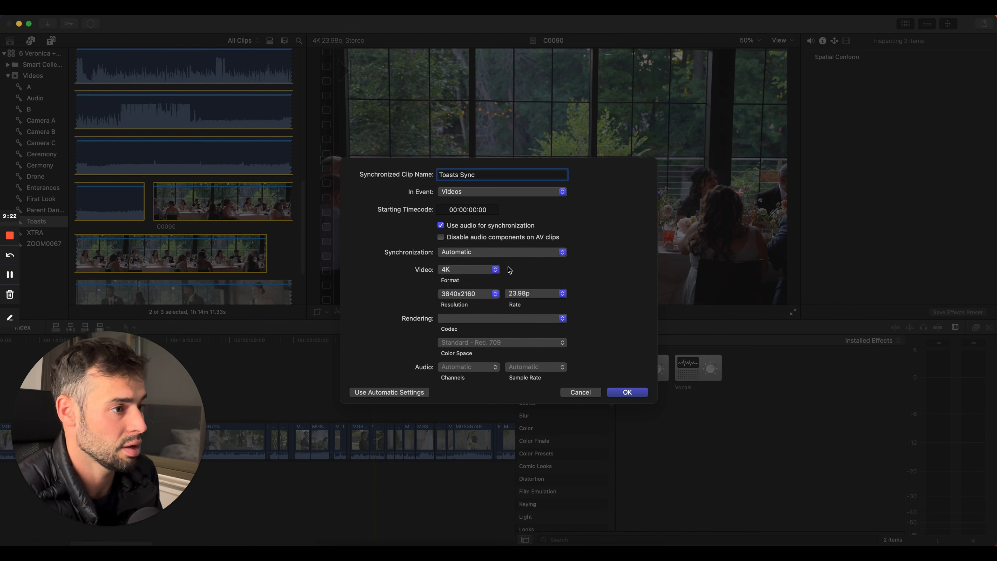
click(474, 298)
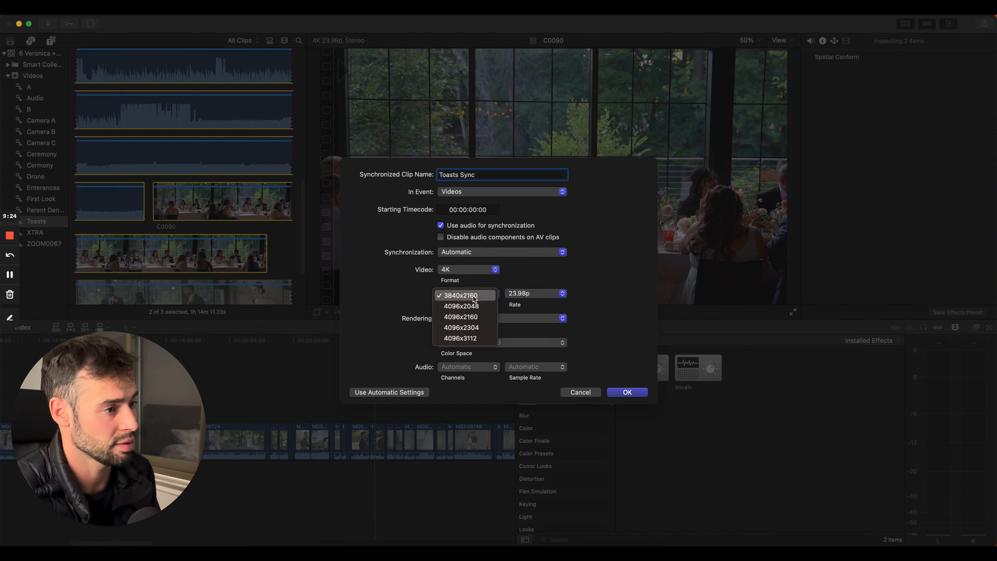
click(579, 281)
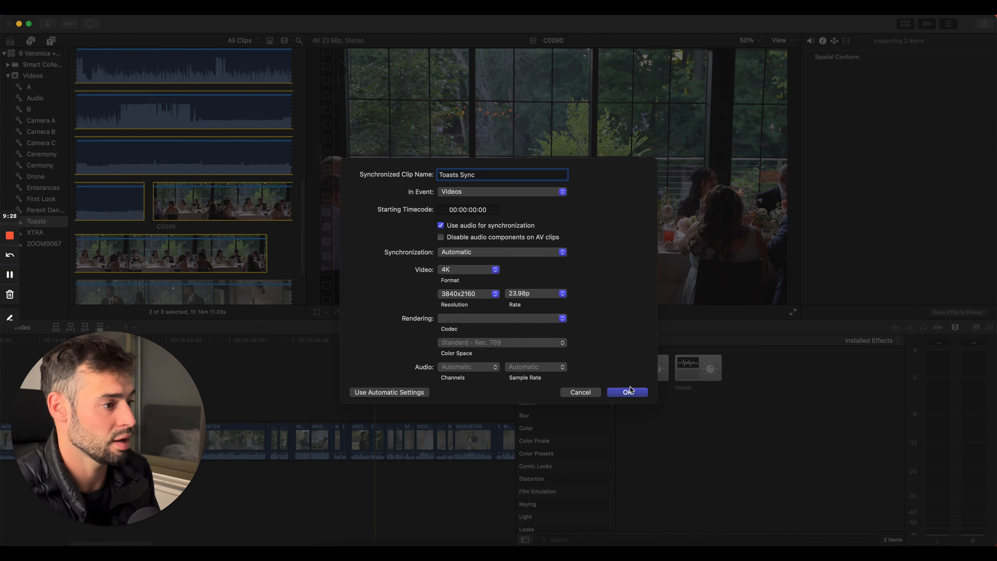
click(623, 393)
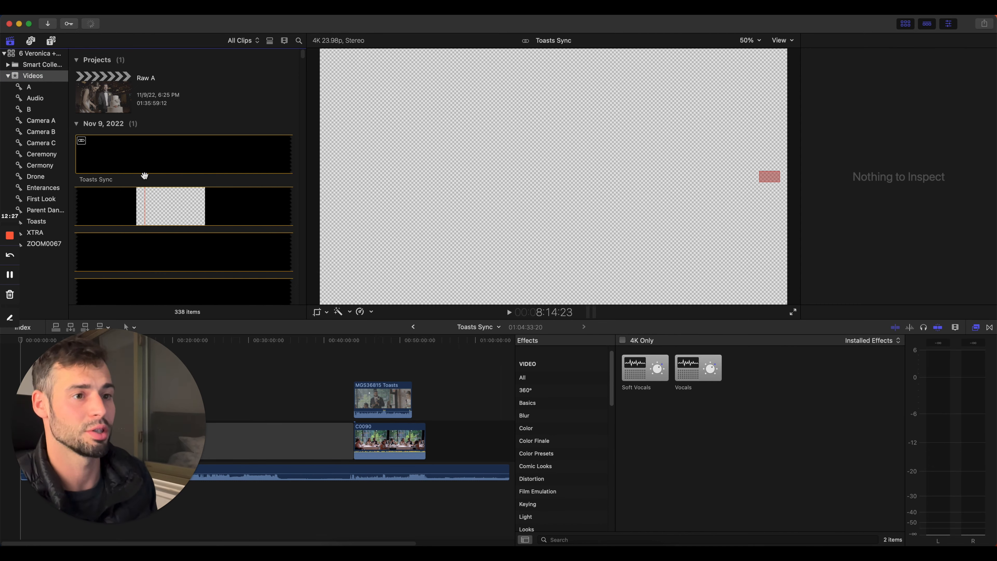
Step: In the Toasts Sync timeline, trim the starts of ZOOM0069_Tr4 and MGS36815 Toasts and delete the empty gap before C0090
click(156, 156)
click(340, 356)
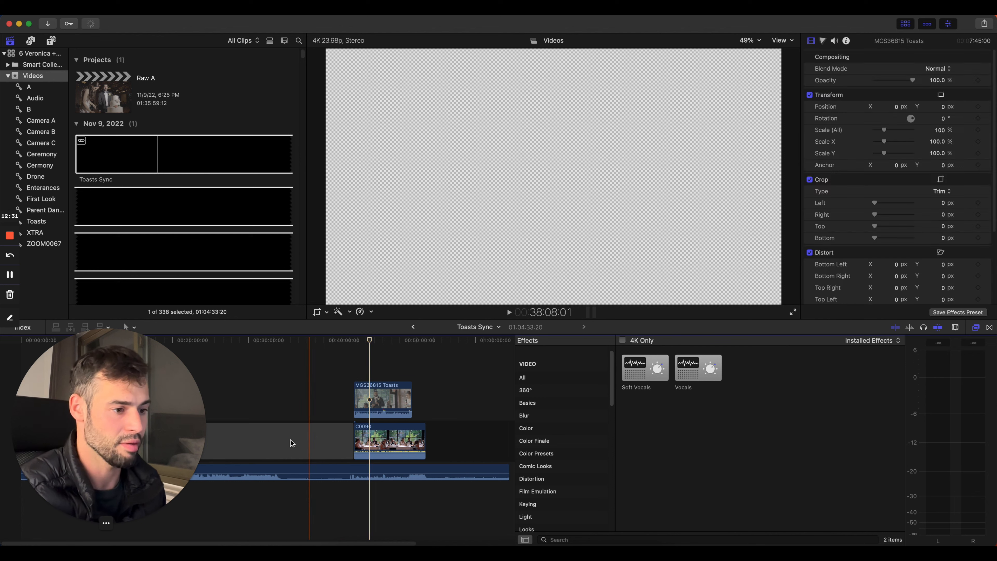
drag(191, 423, 192, 310)
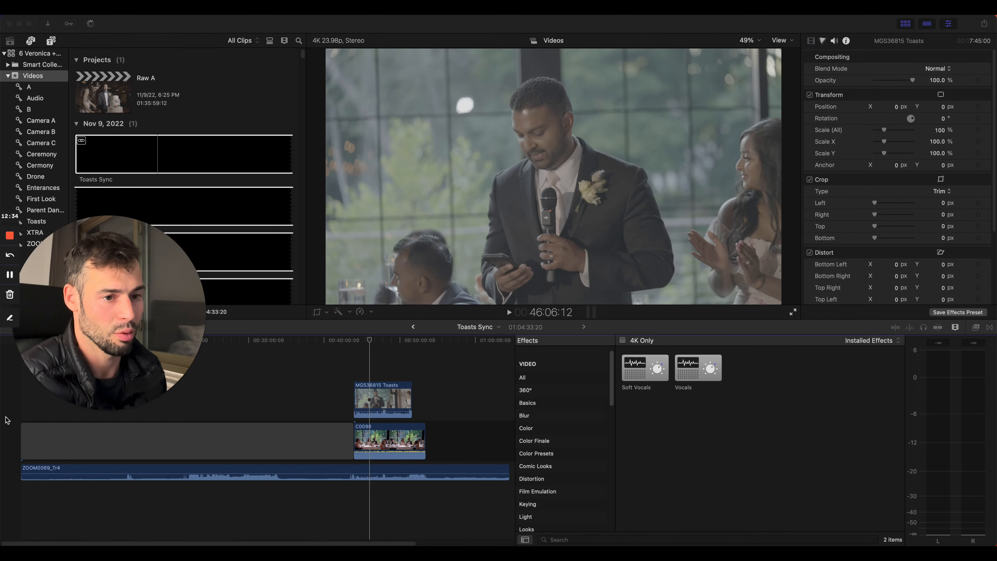
click(22, 480)
drag(23, 474, 369, 477)
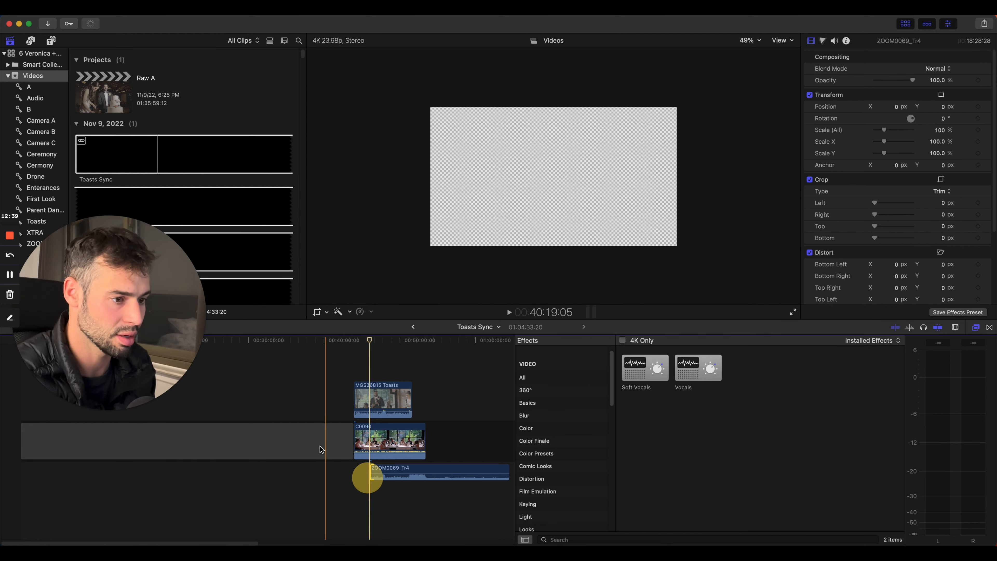
drag(360, 402, 362, 397)
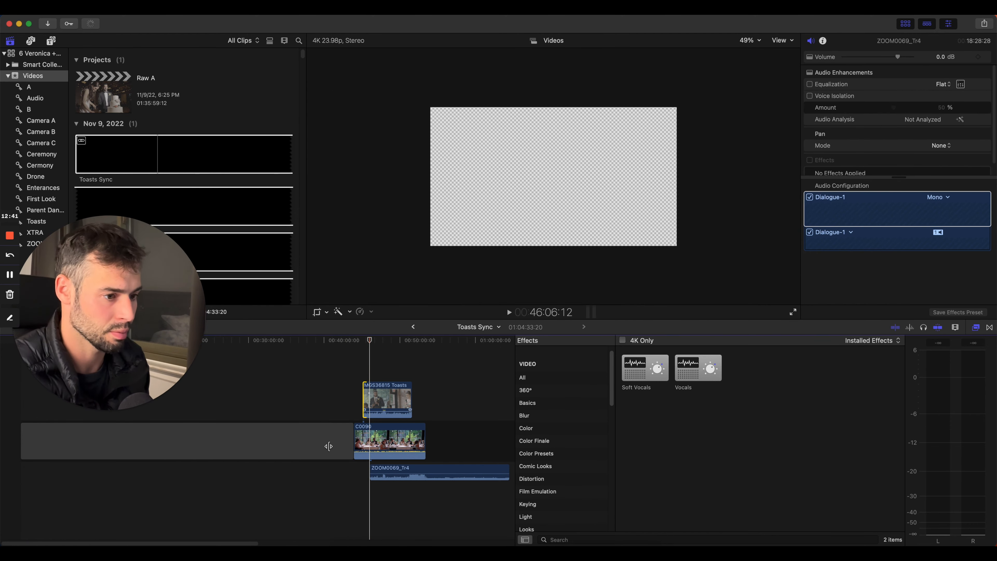
click(327, 447)
key(Delete)
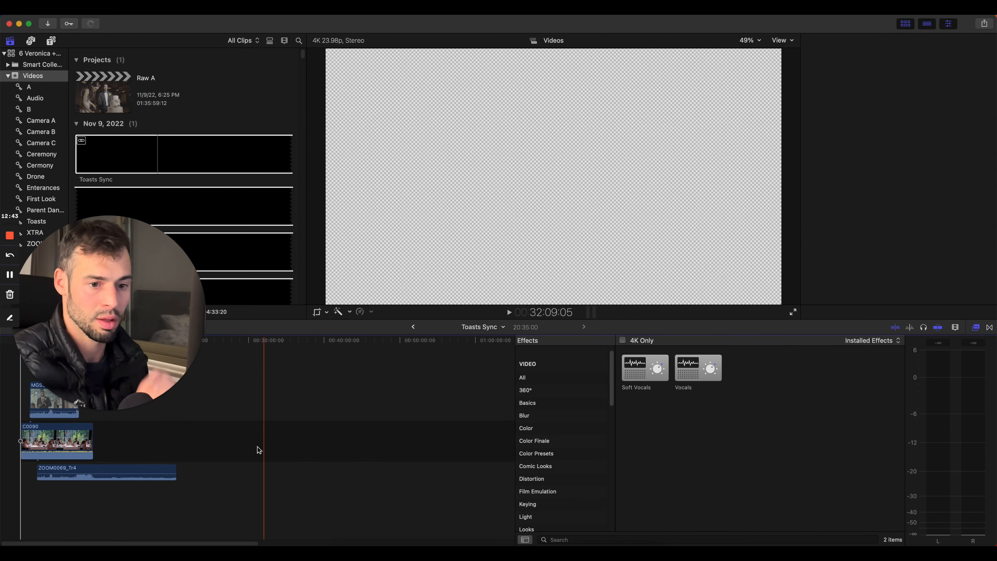
Step: Trim both ends of the ZOOM0069_Tr4 audio to line up with the start and end of clip C0090
drag(37, 475, 15, 479)
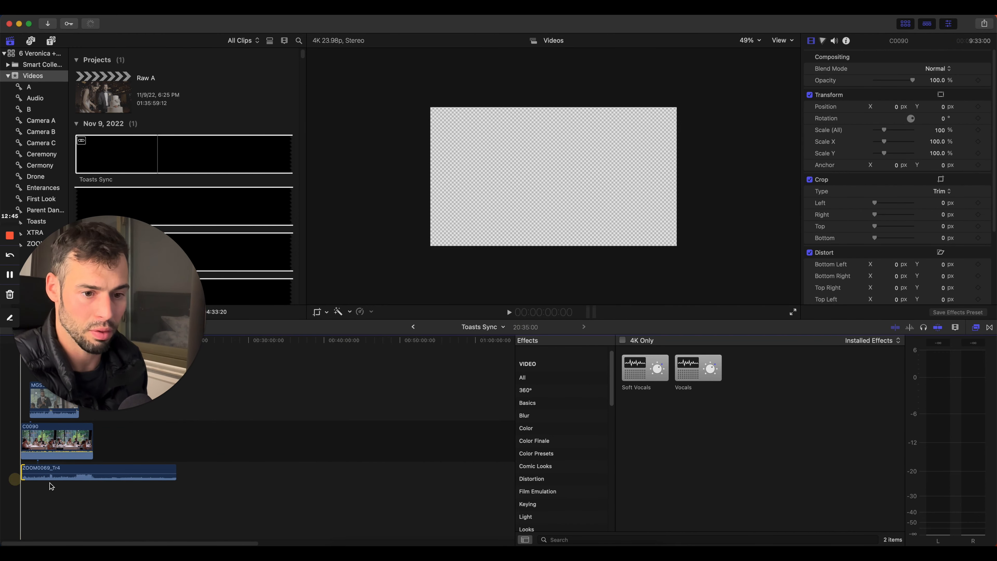
drag(174, 479, 92, 477)
key(super+=)
key(super+=)
scroll(78, 477, left, 5)
drag(76, 310, 82, 194)
drag(78, 410, 78, 477)
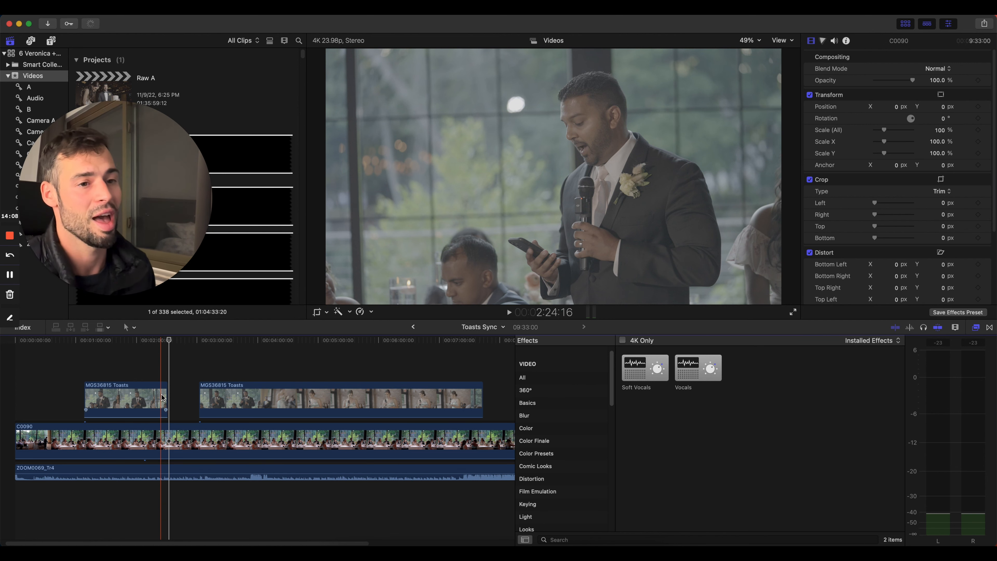
drag(128, 200, 122, 383)
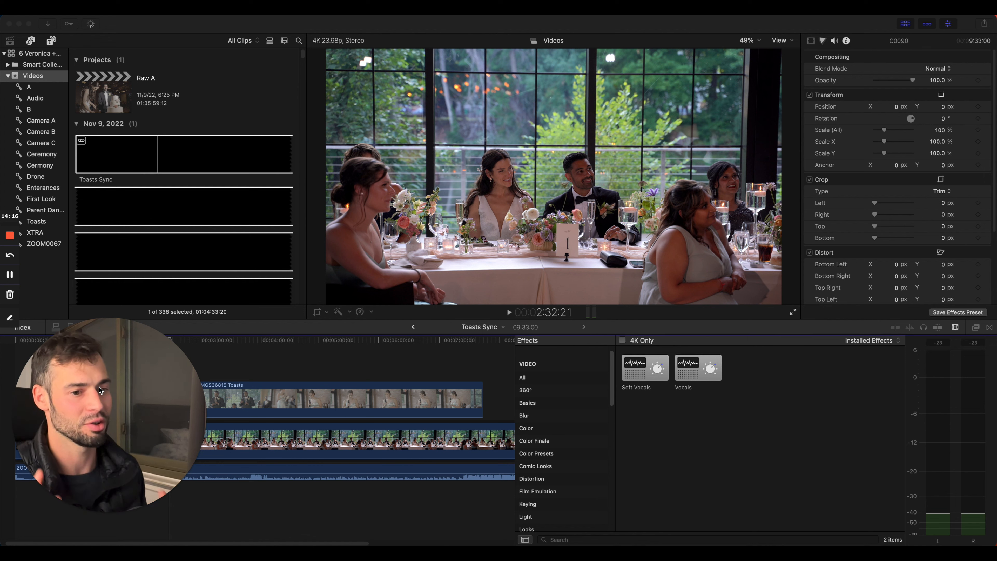
drag(102, 390, 122, 214)
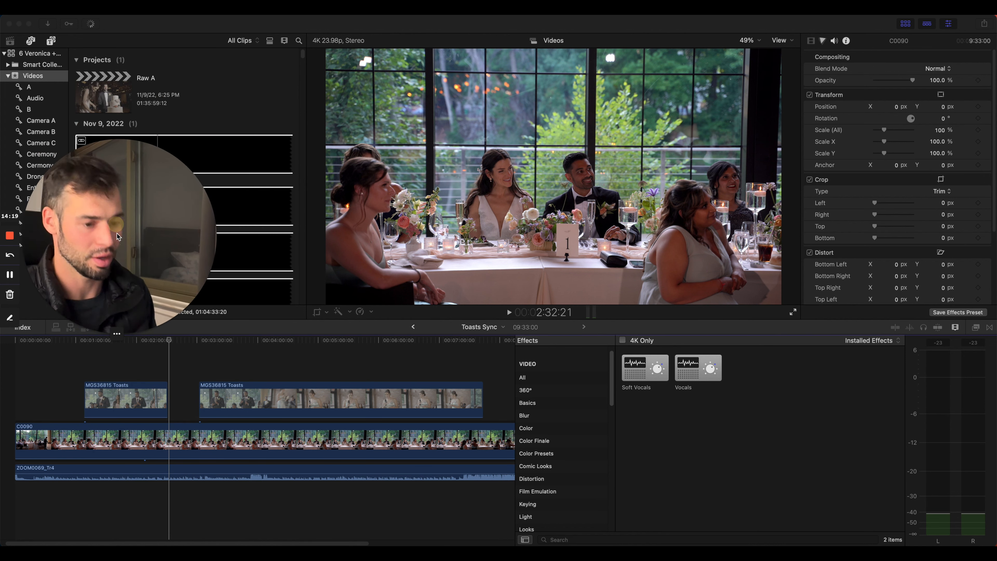
Step: Select and copy all the synchronized video and audio clips in the Toasts Sync timeline
click(108, 8)
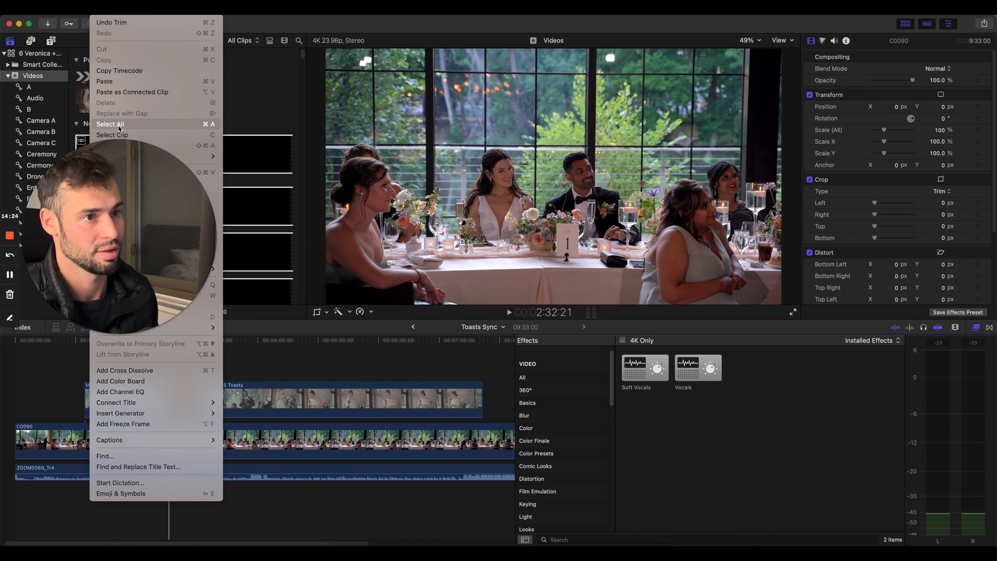
click(109, 124)
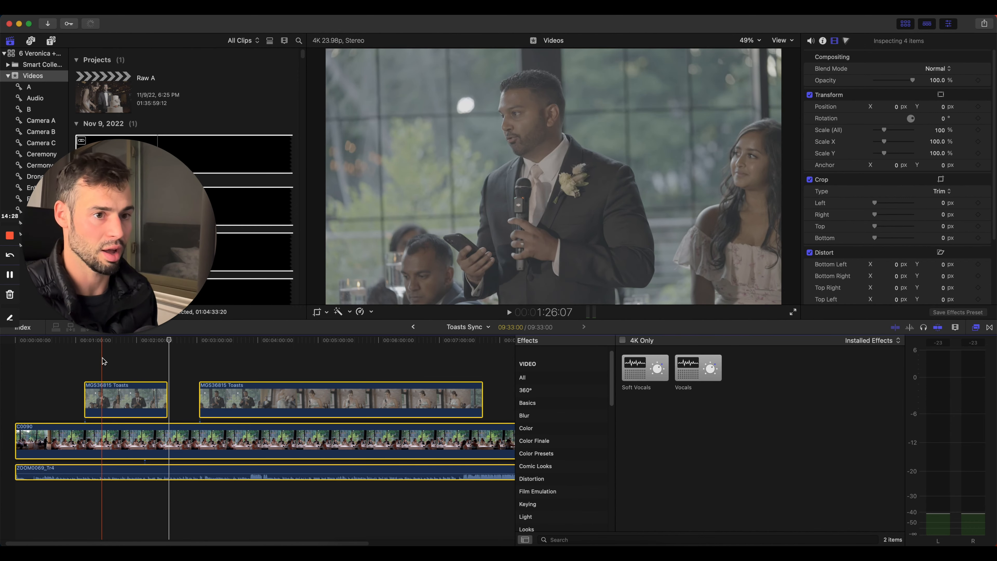
click(108, 8)
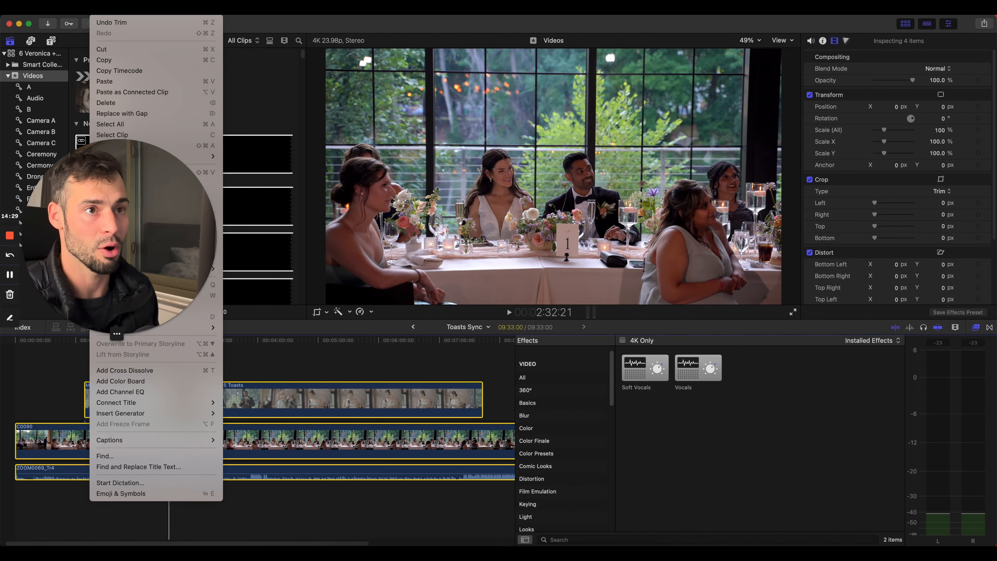
click(109, 60)
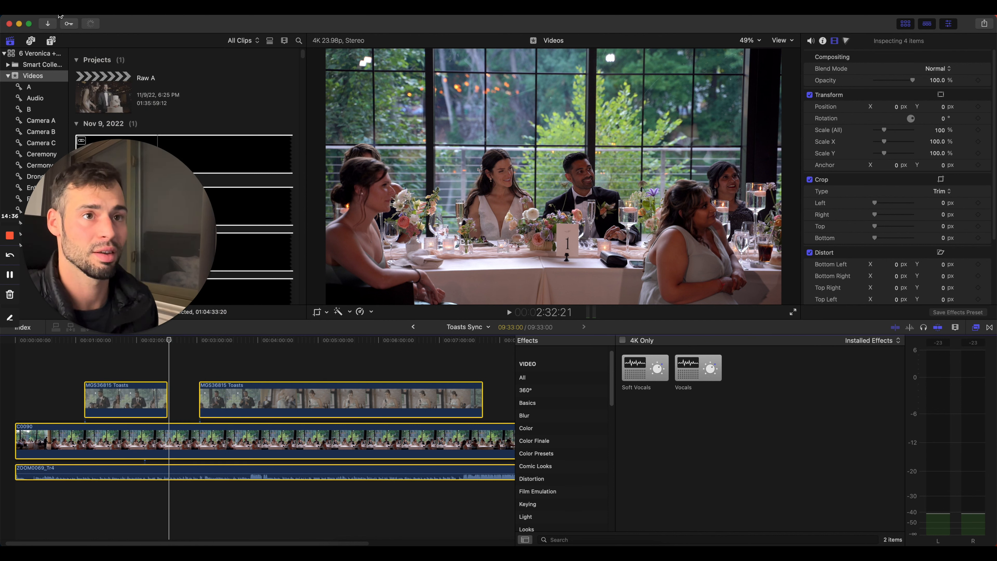
Step: Create a project named Toasts in the Videos event with 4K 3840x2160 video at 23.98p and 48kHz stereo audio
click(80, 7)
mouse_move(189, 22)
click(236, 23)
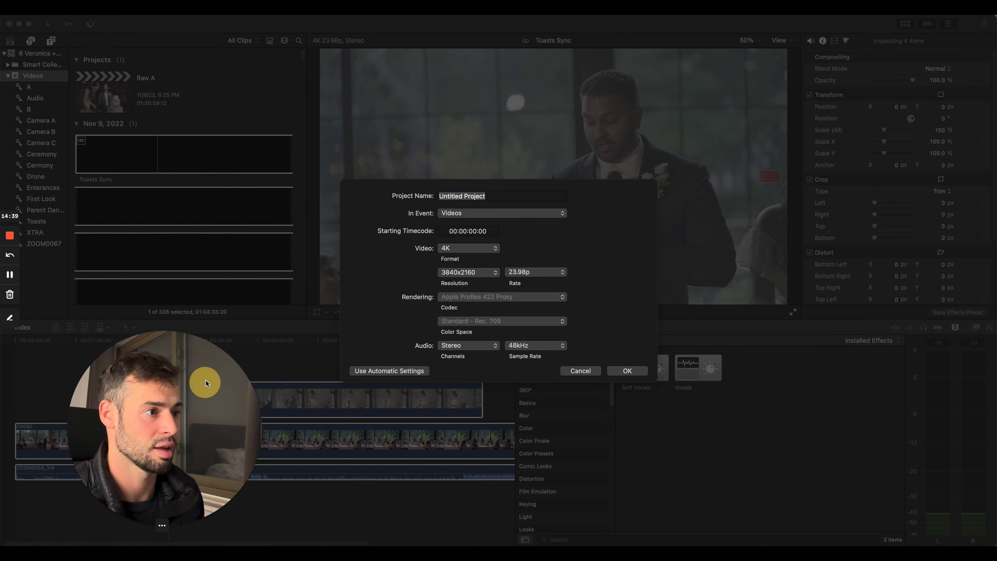
click(639, 209)
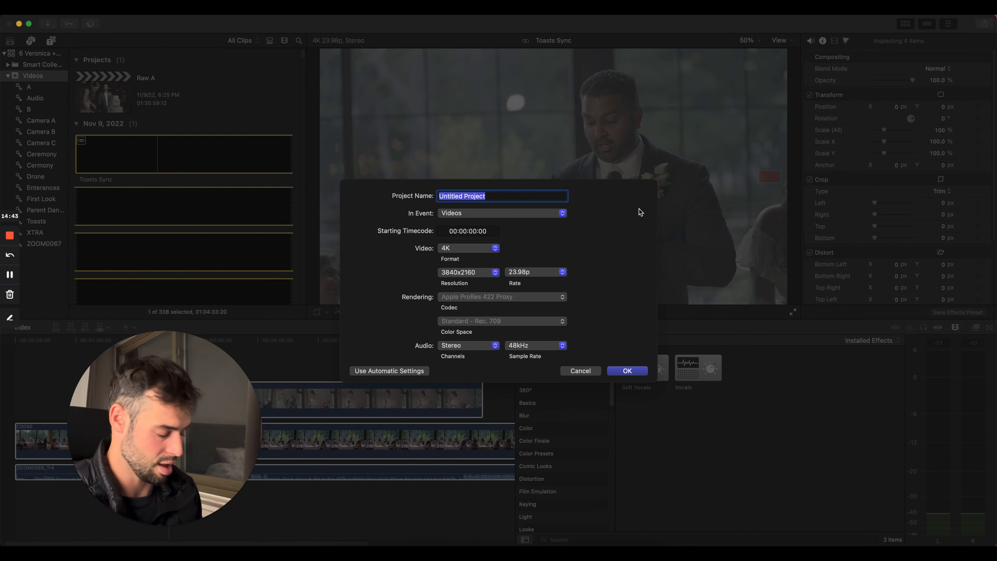
text(Toasts)
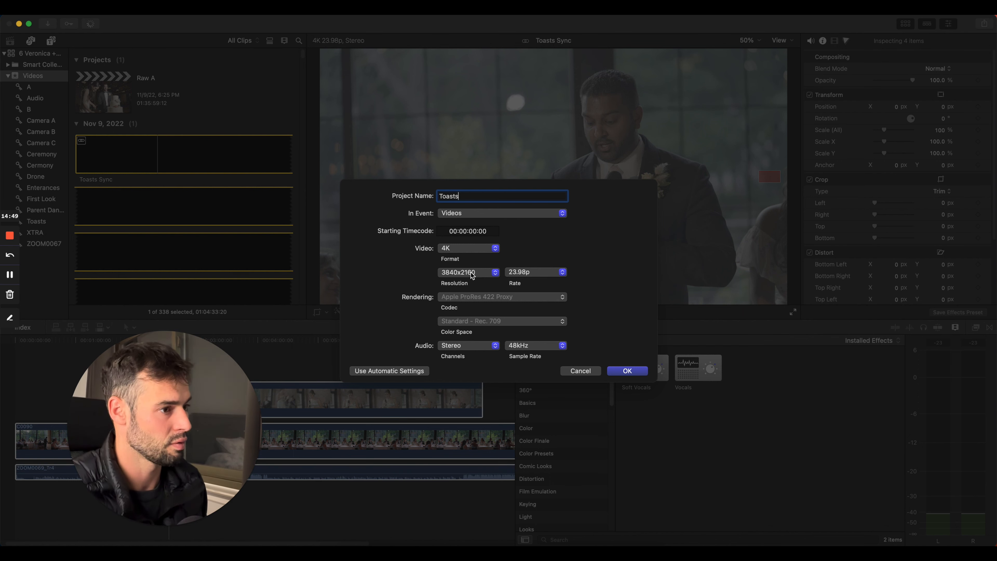
click(626, 371)
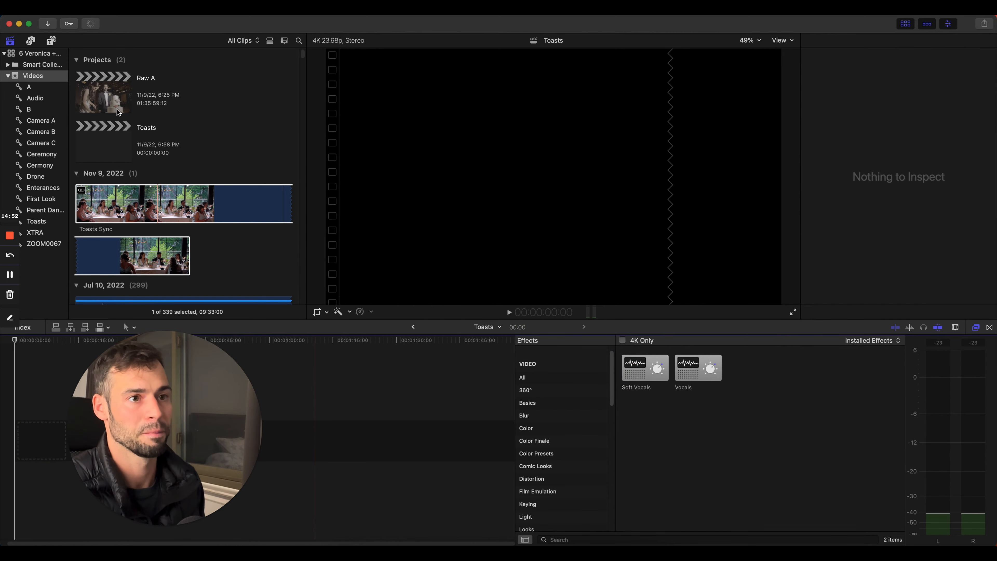
Step: Paste the copied synchronized clips into the empty timeline of the Toasts project
click(107, 147)
drag(160, 410, 208, 396)
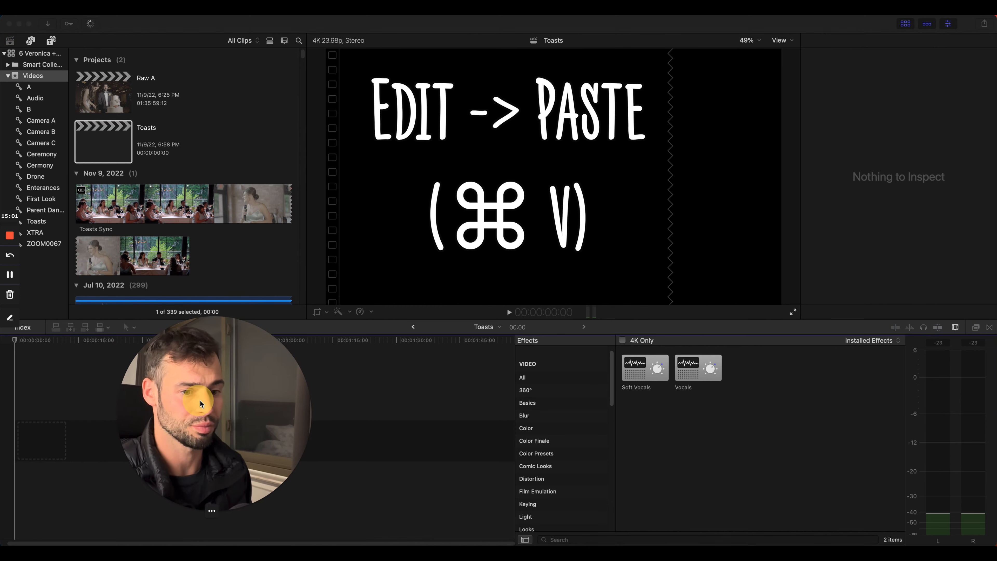
click(17, 396)
key(super+v)
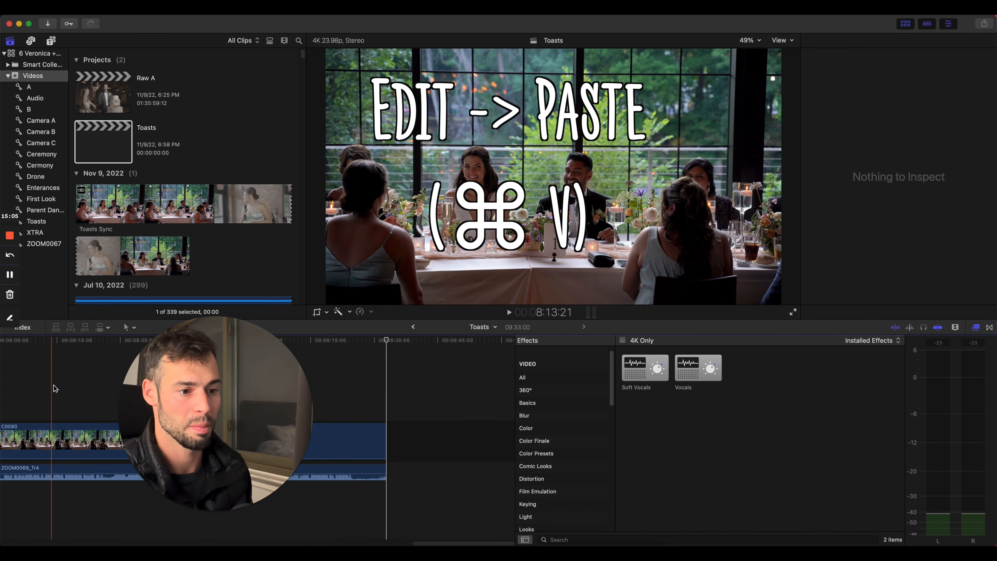
scroll(53, 388, left, 10)
key(super+minus)
key(super+minus)
key(super+minus)
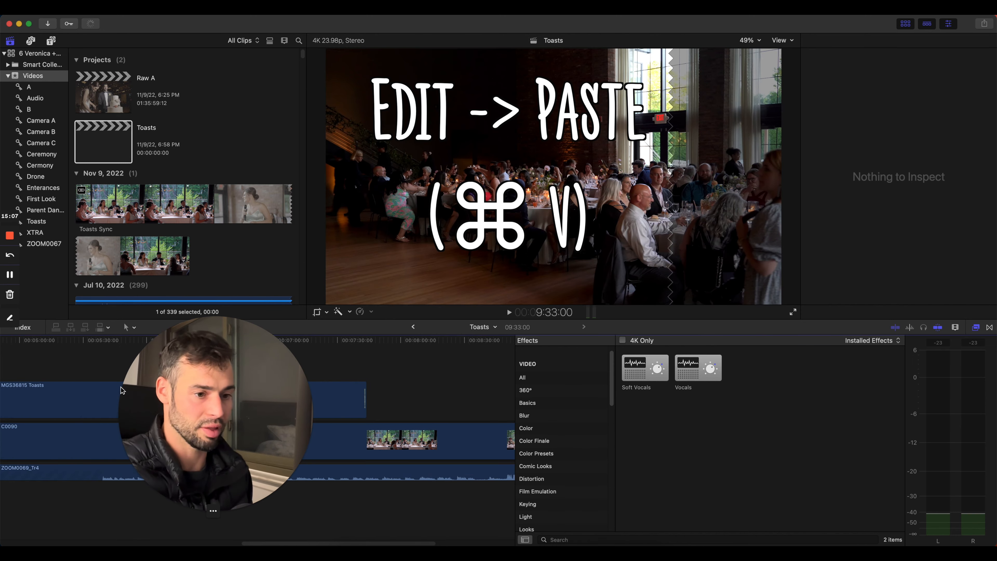
Step: Select all the video and audio clips in the Toasts project timeline
drag(162, 413, 424, 374)
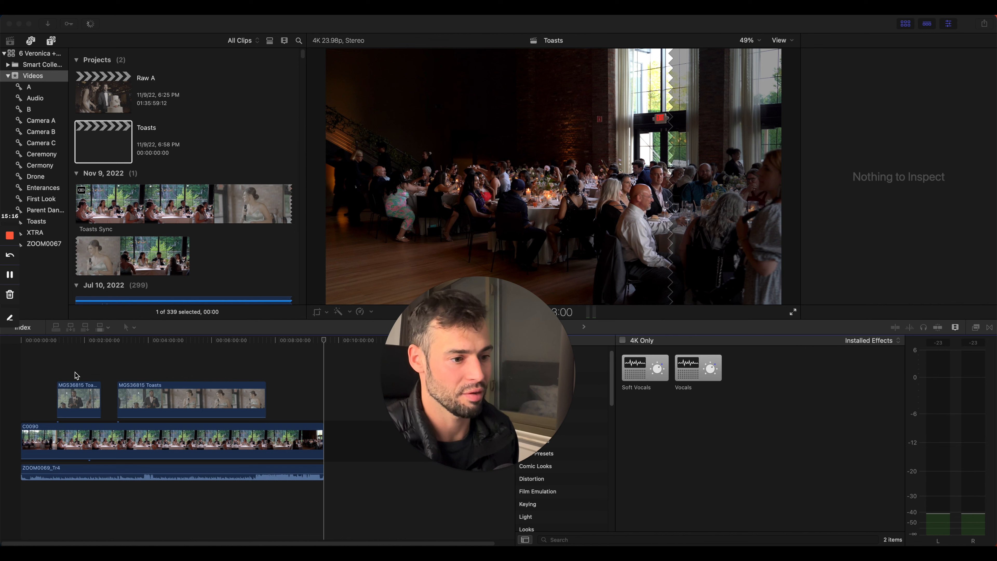
click(40, 370)
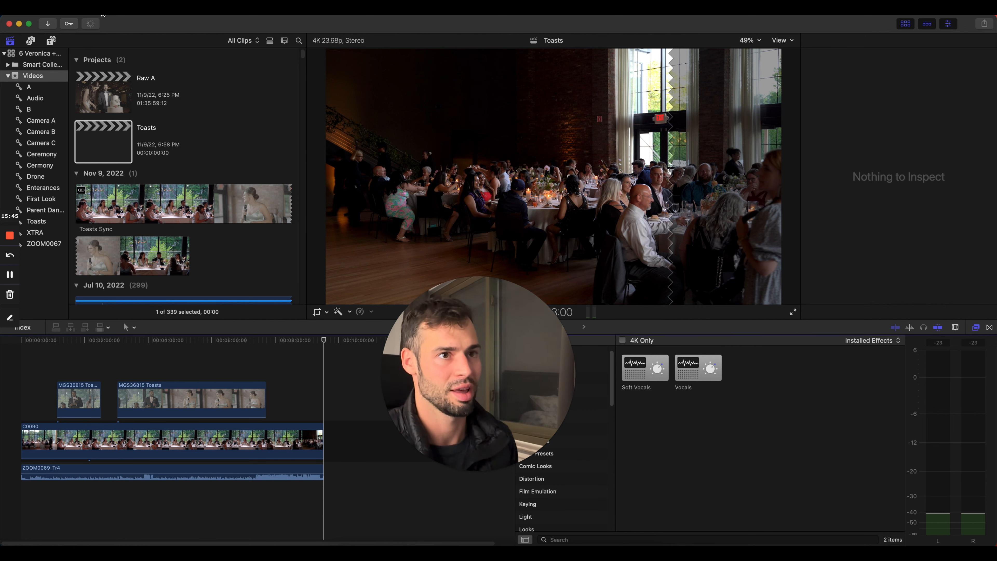
click(100, 11)
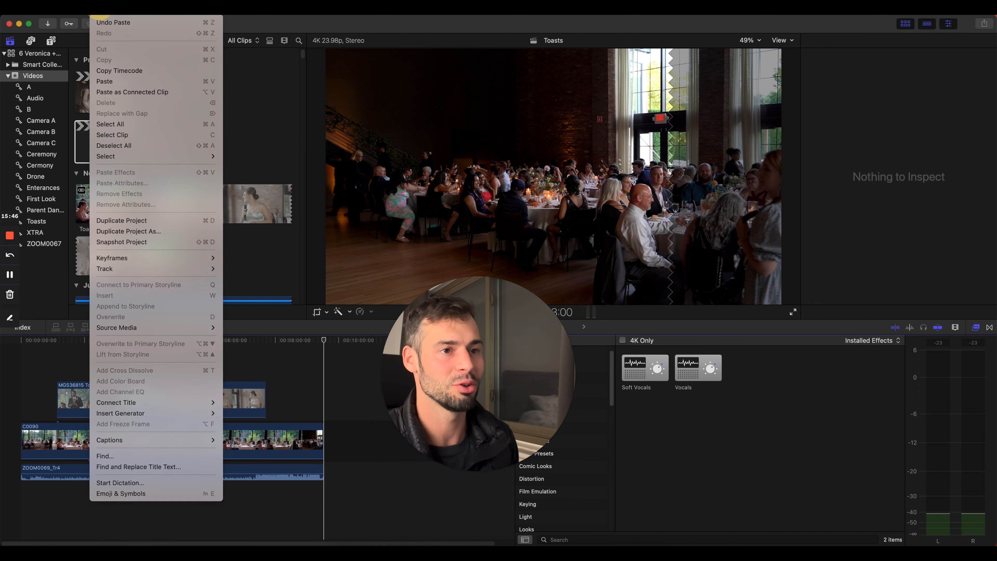
click(122, 124)
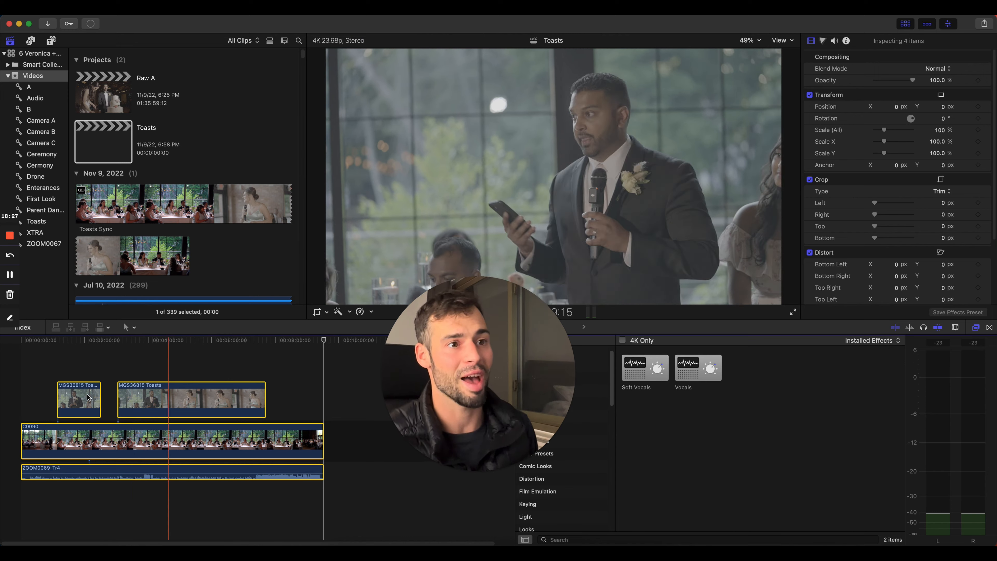
click(122, 143)
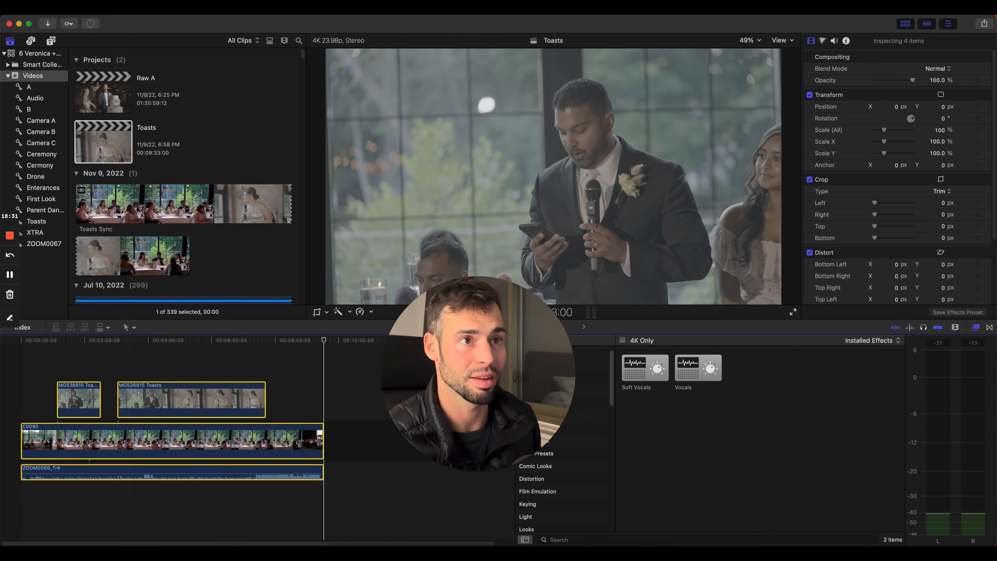
Step: Combine the selected Toasts video and audio clips into a compound clip named Toasts Compound Clip in the Videos event
click(84, 15)
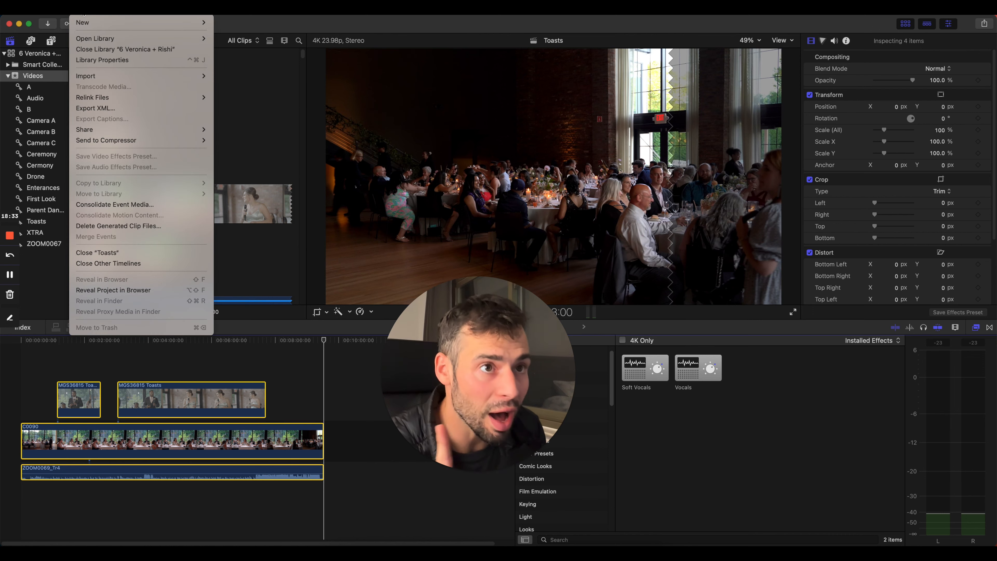
mouse_move(85, 27)
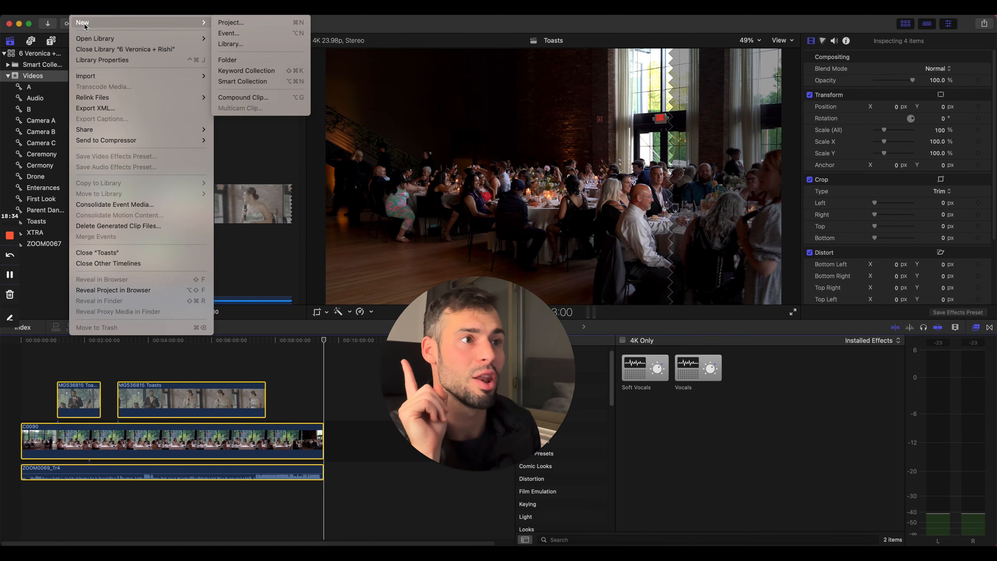
click(255, 98)
drag(484, 308, 213, 135)
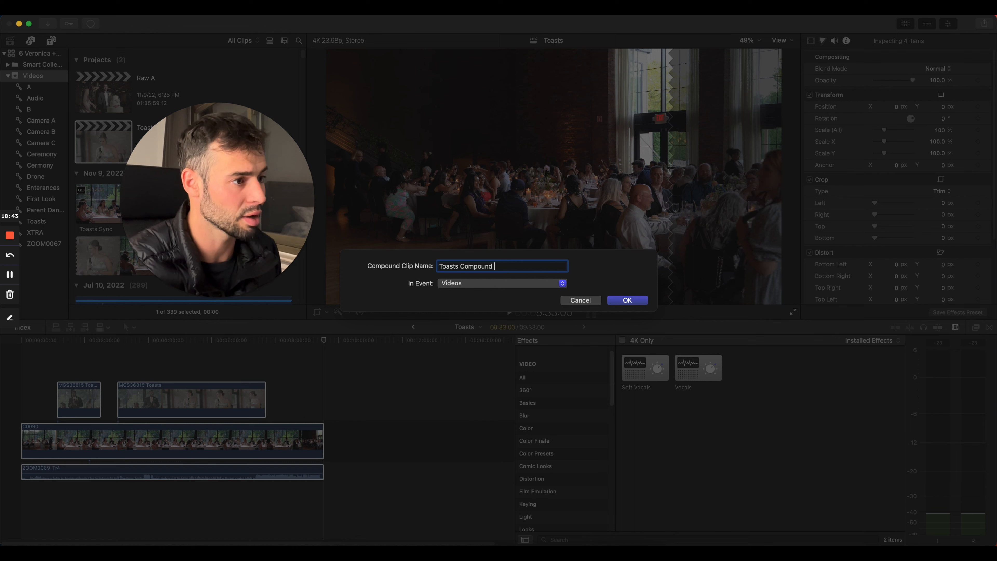
click(627, 300)
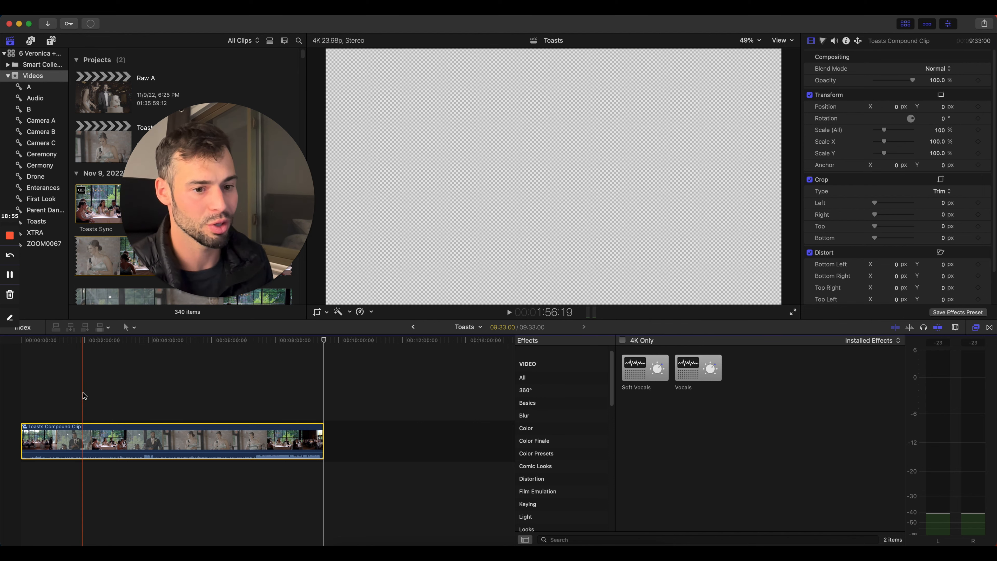
Step: Open Toasts Compound Clip from the project timeline to access its individual video and audio clips
click(107, 389)
click(113, 428)
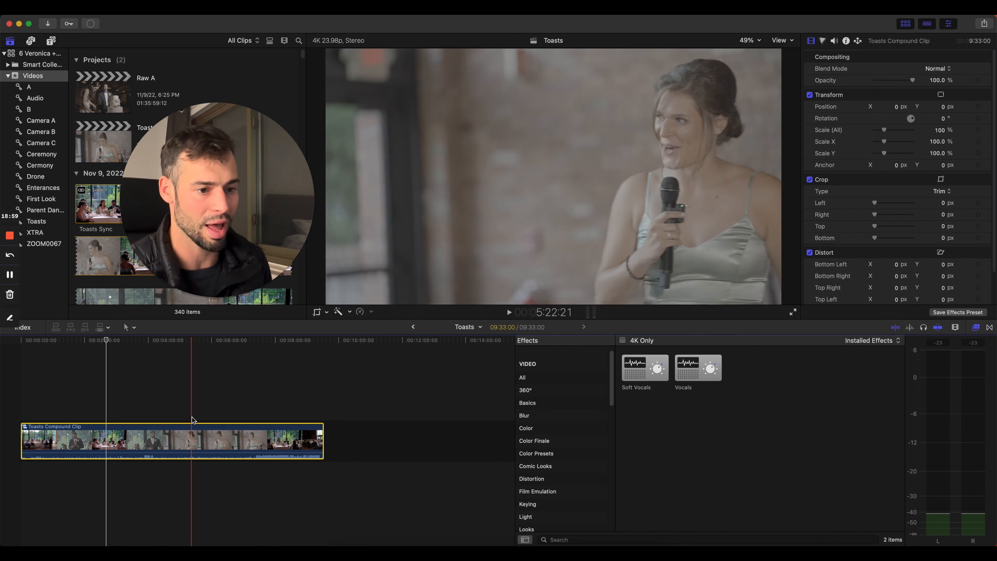
drag(152, 441, 176, 435)
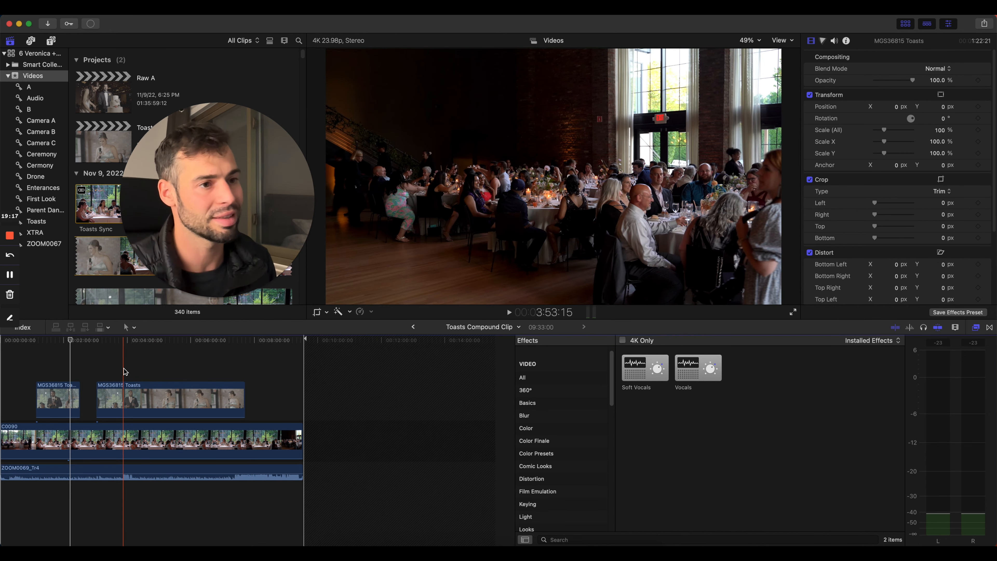
Step: Split the second MGS36815 Toasts clip at about 4:29, trim the latter part's start to leave about 1:47, and return to the Toasts project
click(147, 396)
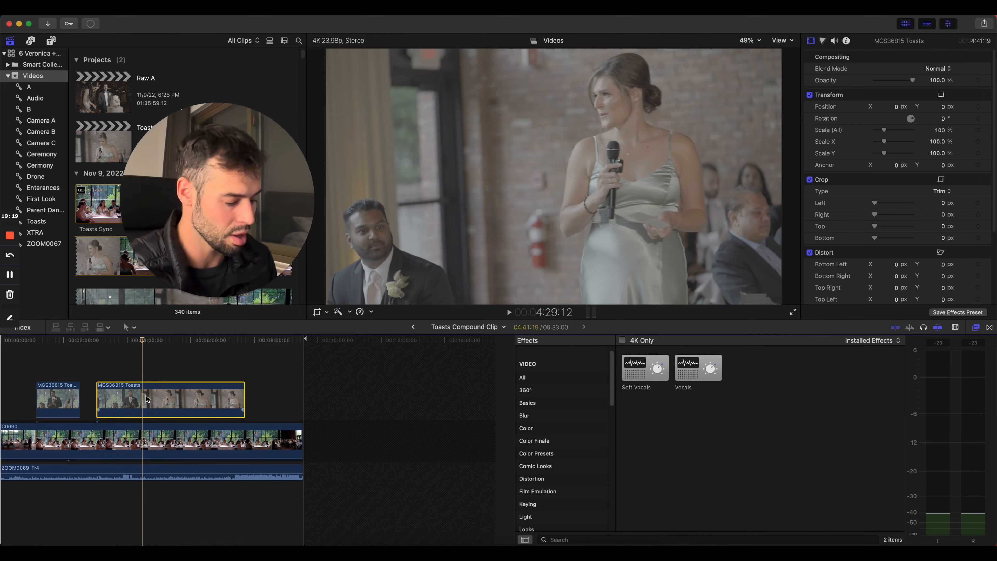
key(super+b)
drag(143, 395, 192, 395)
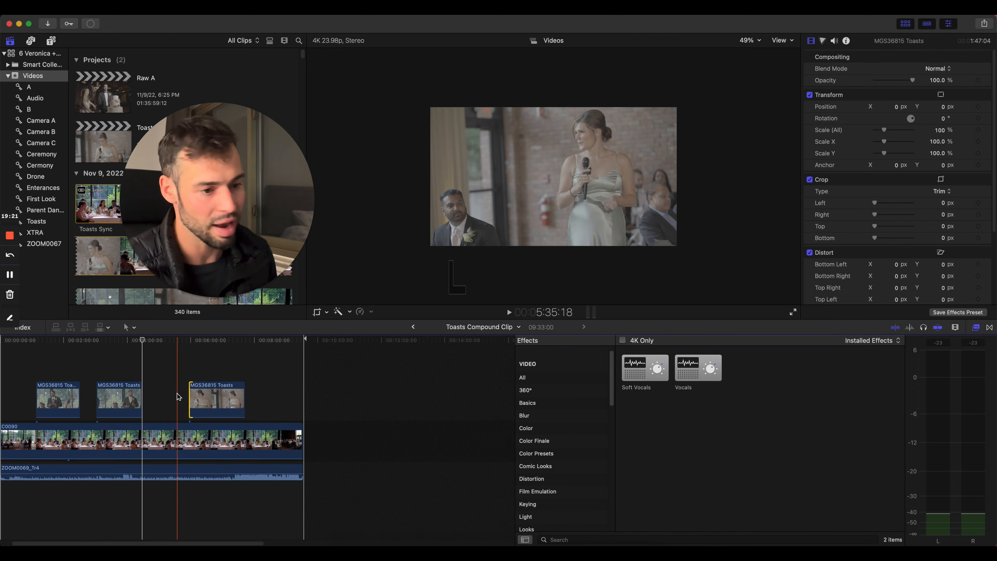
click(412, 326)
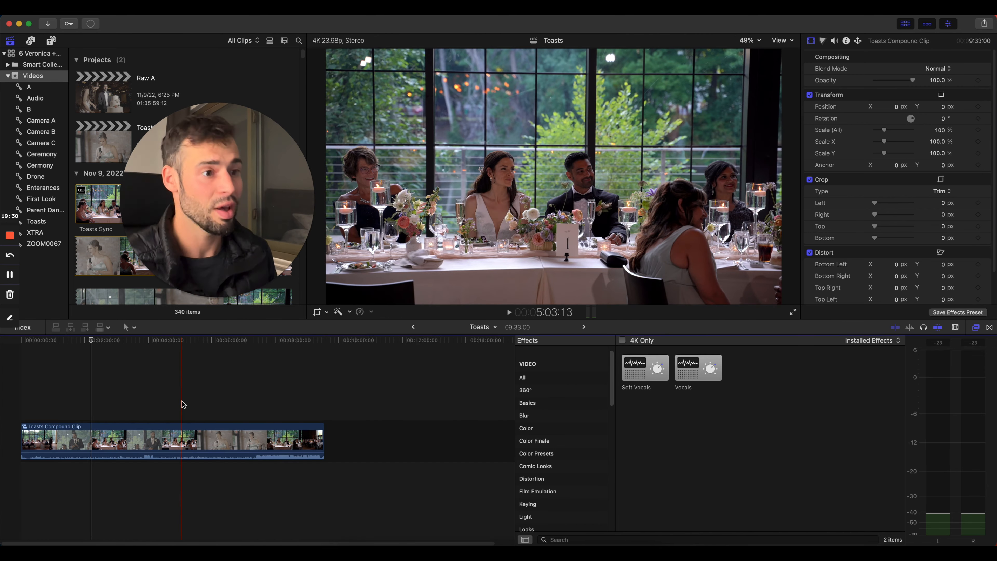